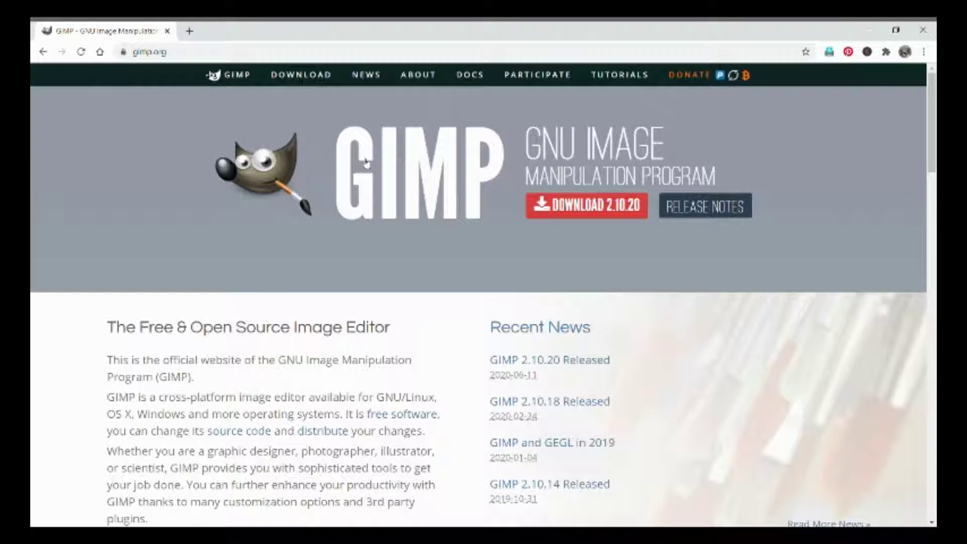
Review the gimp.org home page and open the download page for GIMP 2.10.20
scroll(283, 342, "down", 2)
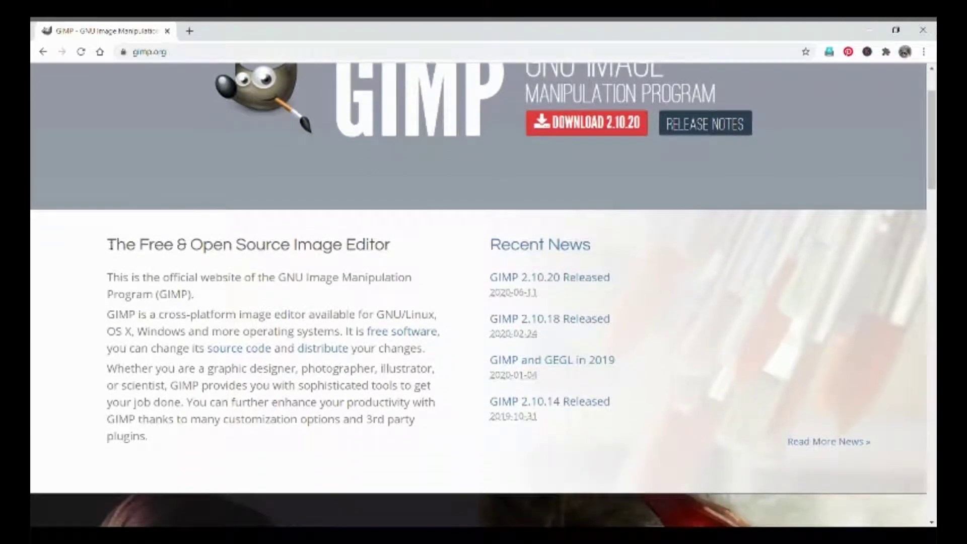
left_click_drag(108, 245, 395, 247)
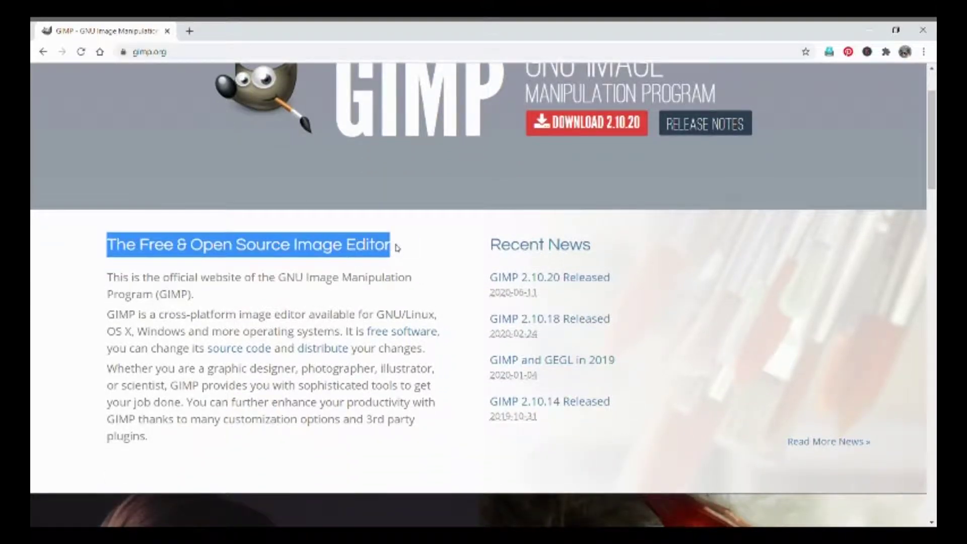
scroll(354, 272, "up", 2)
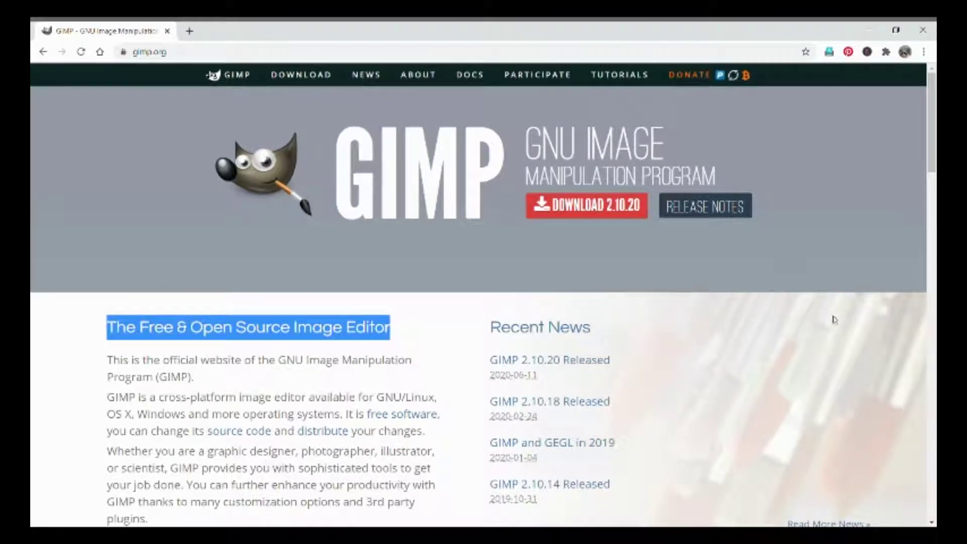
left_click(169, 50)
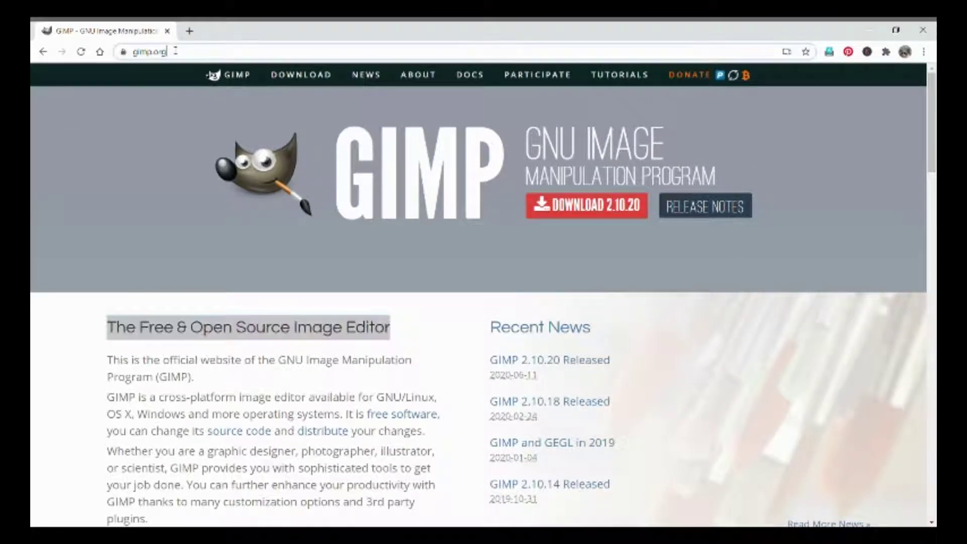
left_click(571, 211)
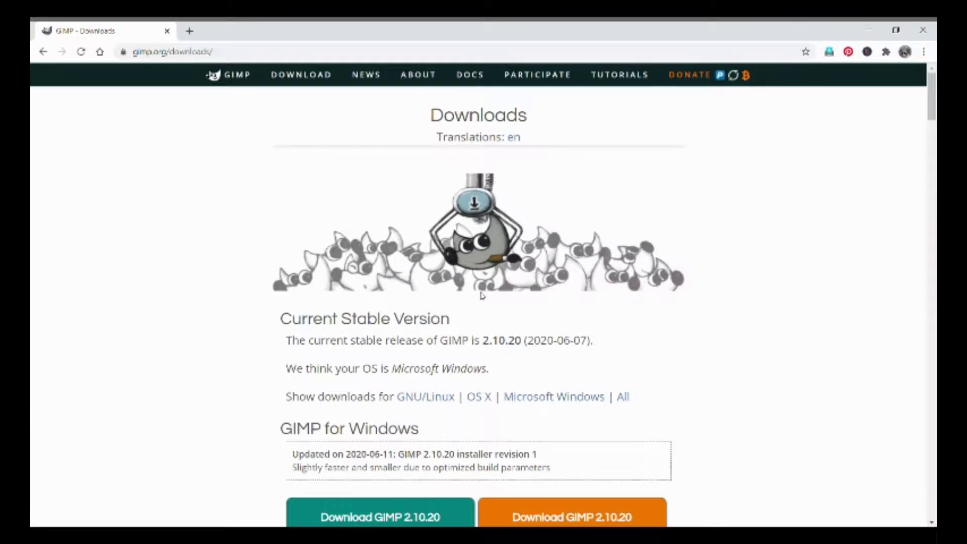
Examine the downloads page for the current stable version, the supported operating systems and the Windows download options
scroll(481, 295, "down", 2)
scroll(481, 295, "up", 1)
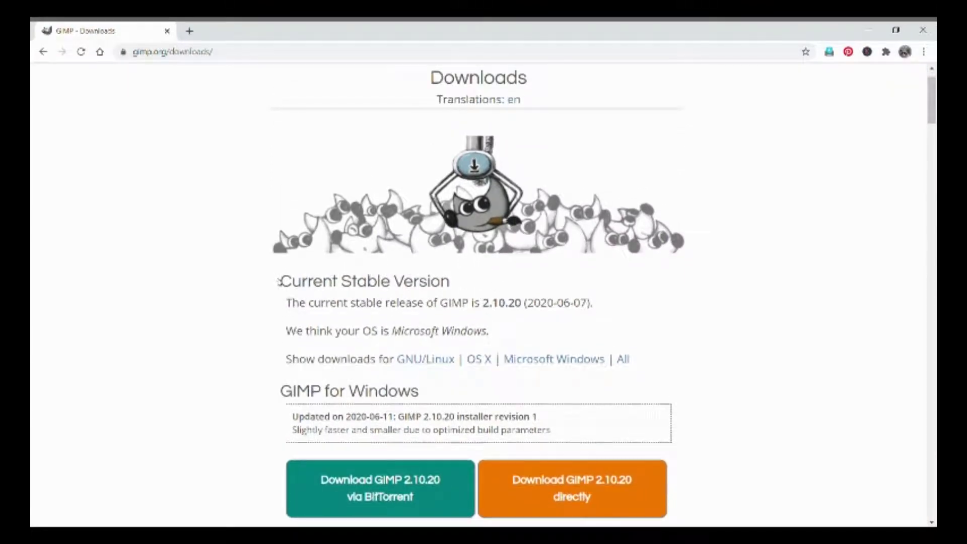
left_click_drag(278, 281, 451, 288)
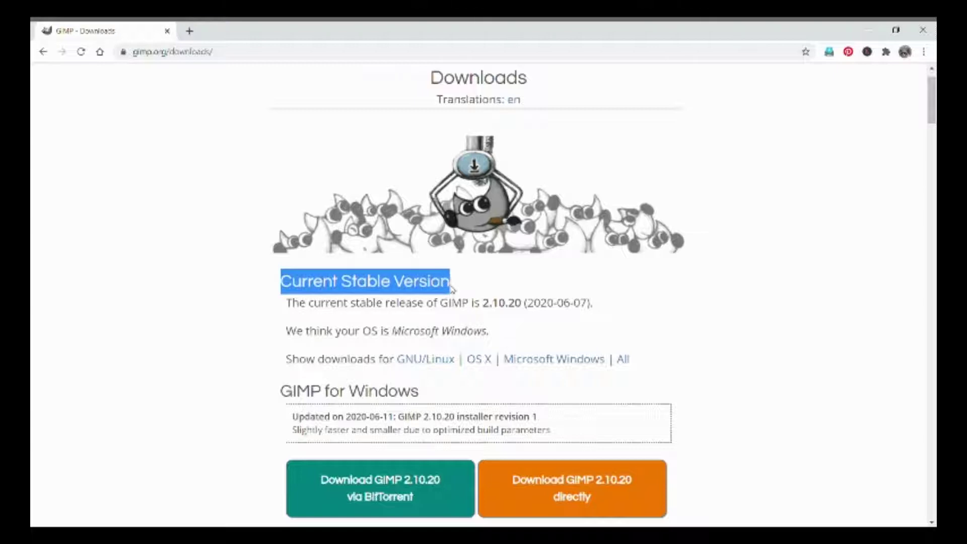
left_click(567, 324)
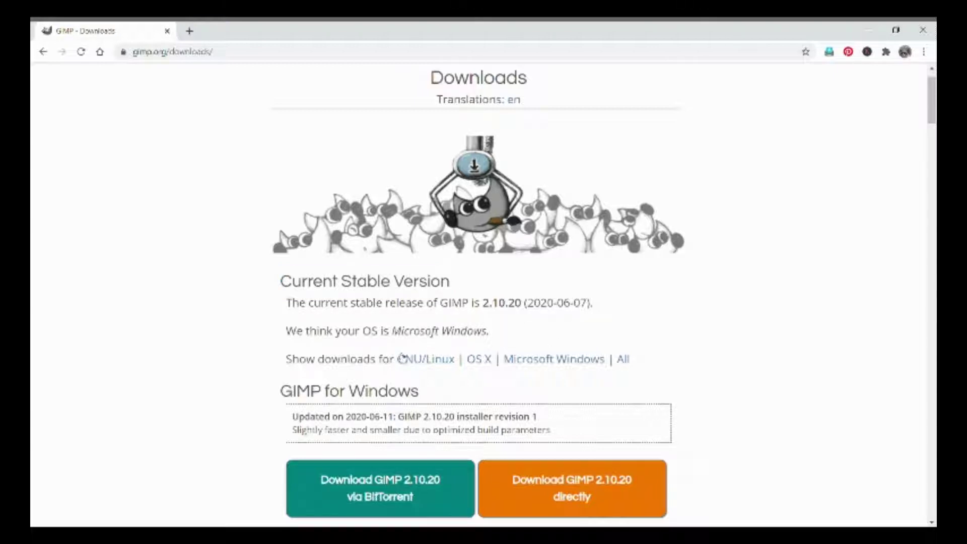
left_click_drag(400, 359, 607, 362)
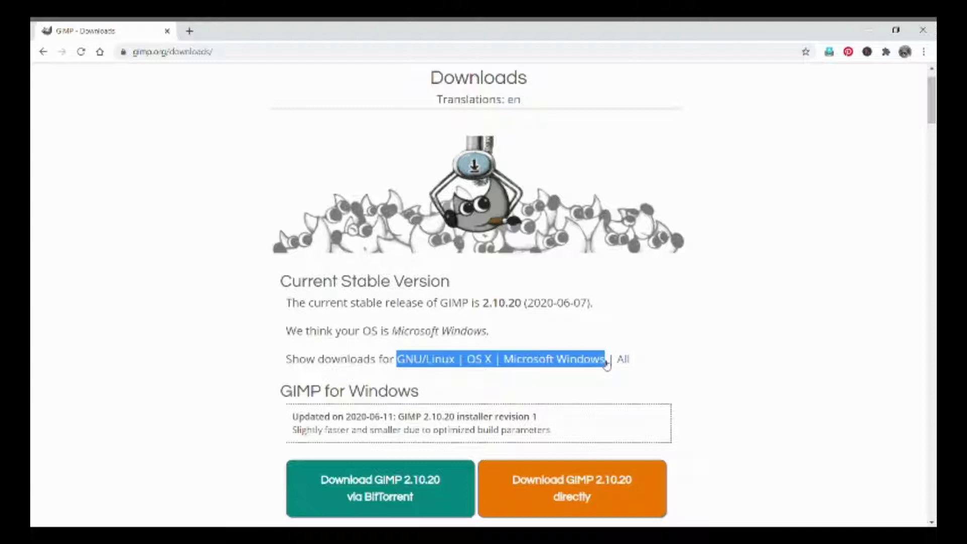
left_click(630, 285)
scroll(628, 281, "down", 1)
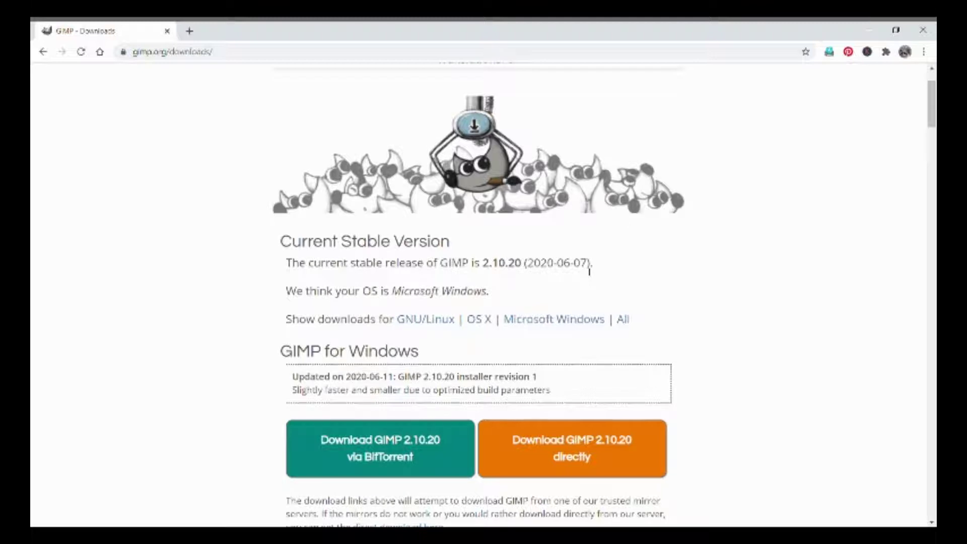
scroll(646, 262, "down", 1)
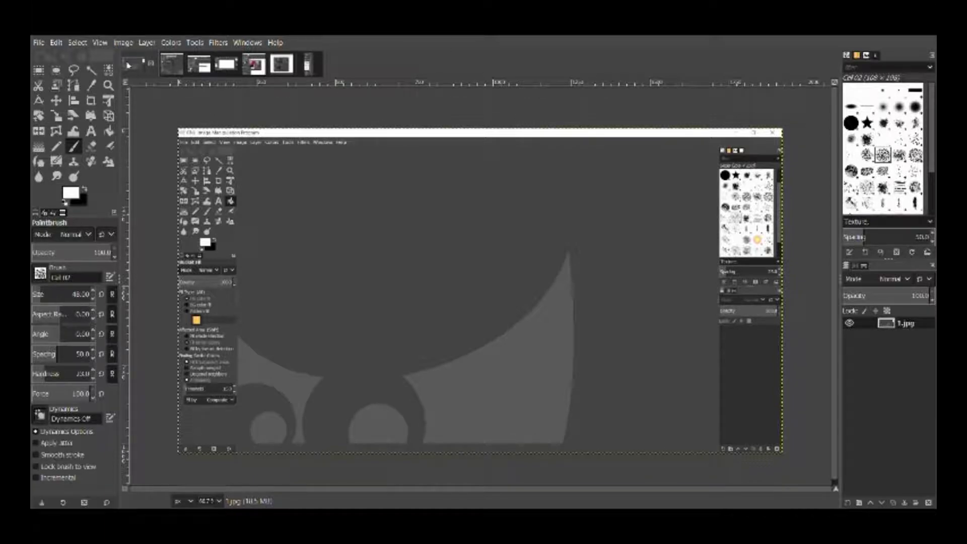
Switch to GIMP and look through the open reference screenshots one after another
left_click(194, 63)
left_click(224, 64)
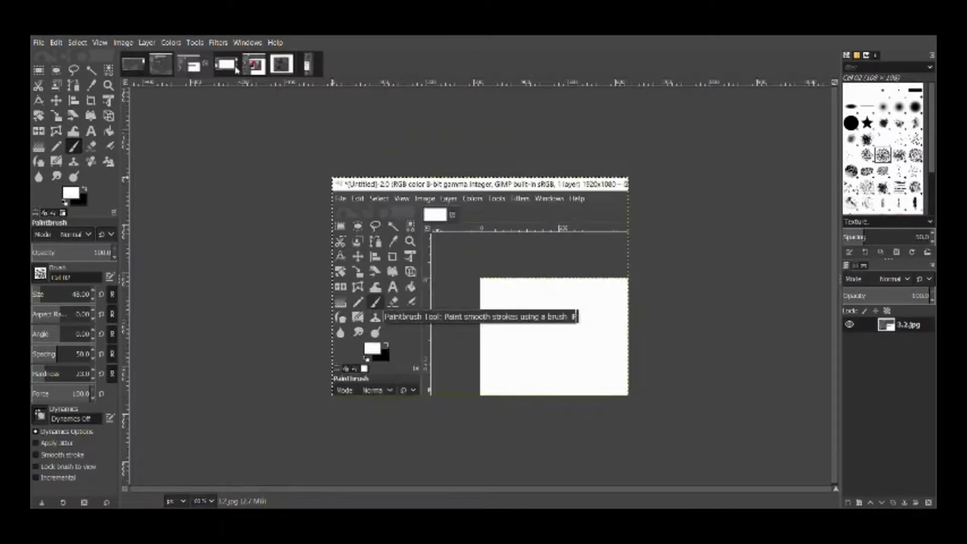
left_click(255, 64)
left_click(280, 64)
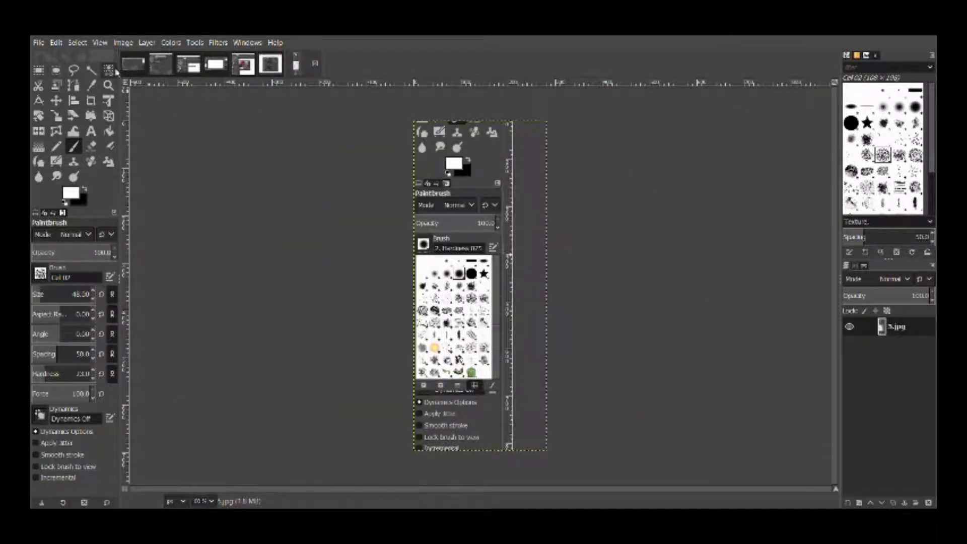
left_click(271, 64)
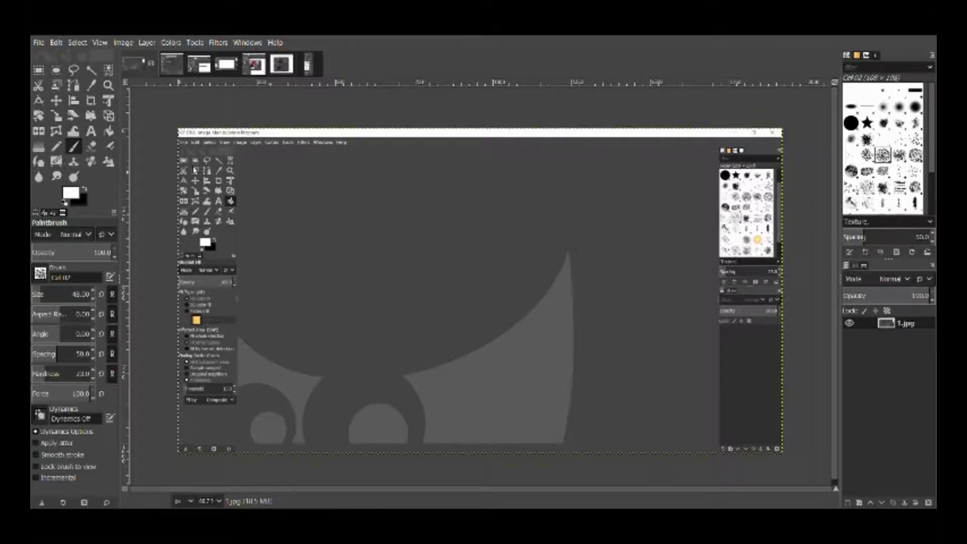
Create a new image with the default settings and a black background
key("ctrl+n")
key("Return")
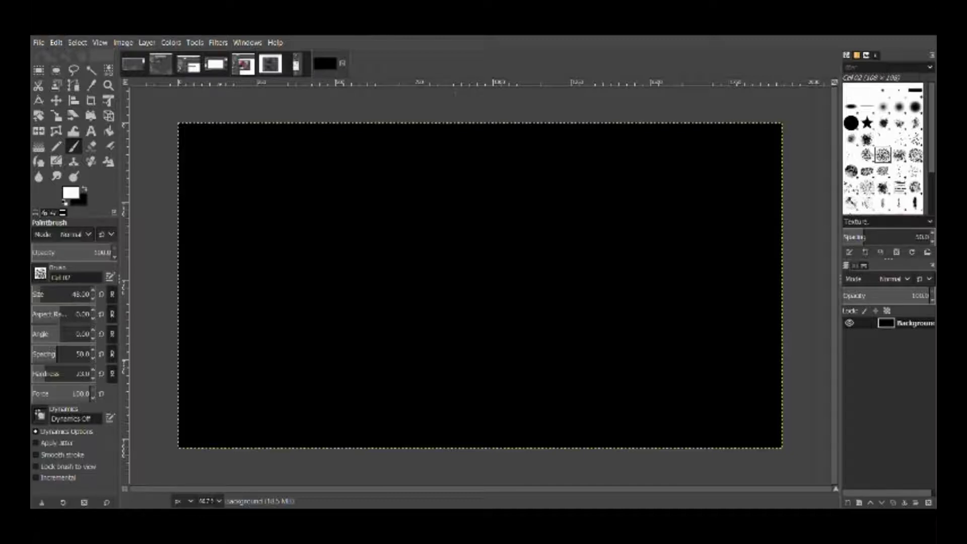
Examine the new-image size and unit options in the 2.jpg screenshot at 100% zoom, and return to the black canvas
left_click(155, 73)
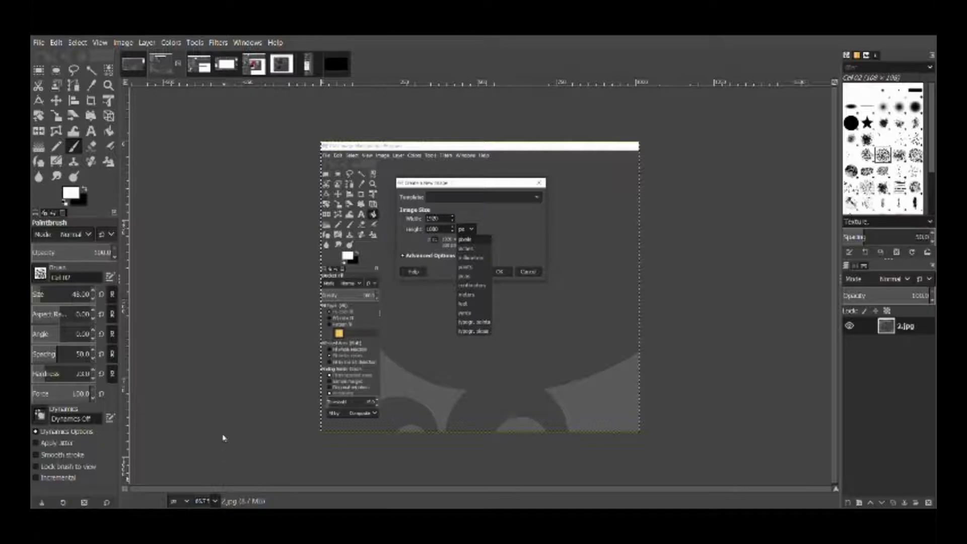
key("1")
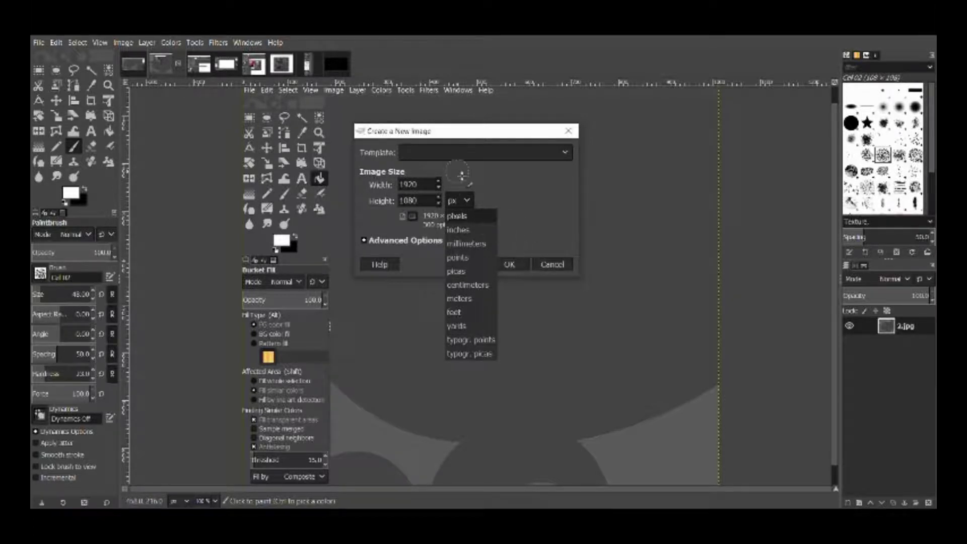
left_click(346, 63)
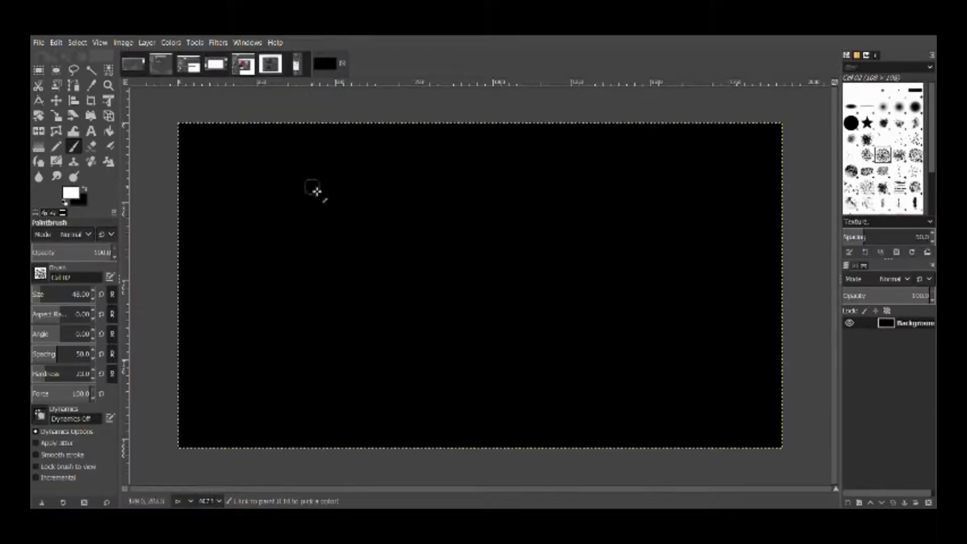
left_click(155, 72)
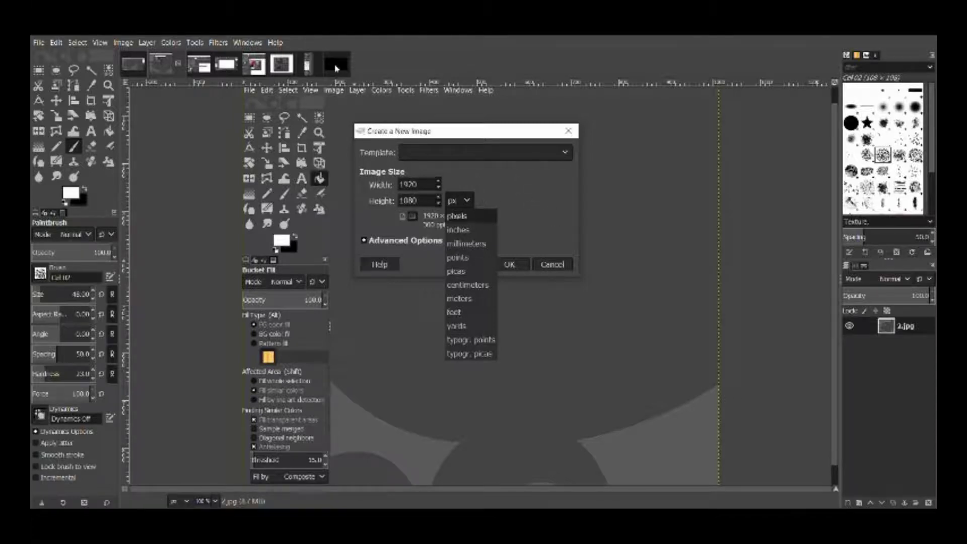
key("Return")
key("Return")
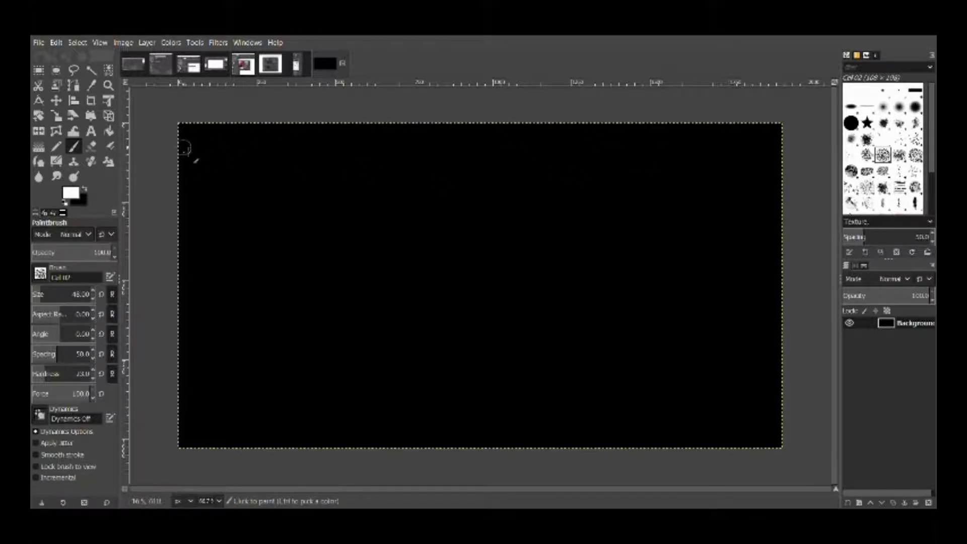
Fill the black canvas with the white foreground color using Bucket Fill, checking the color-picker screenshot 4.2.jpg on the way
left_click(108, 132)
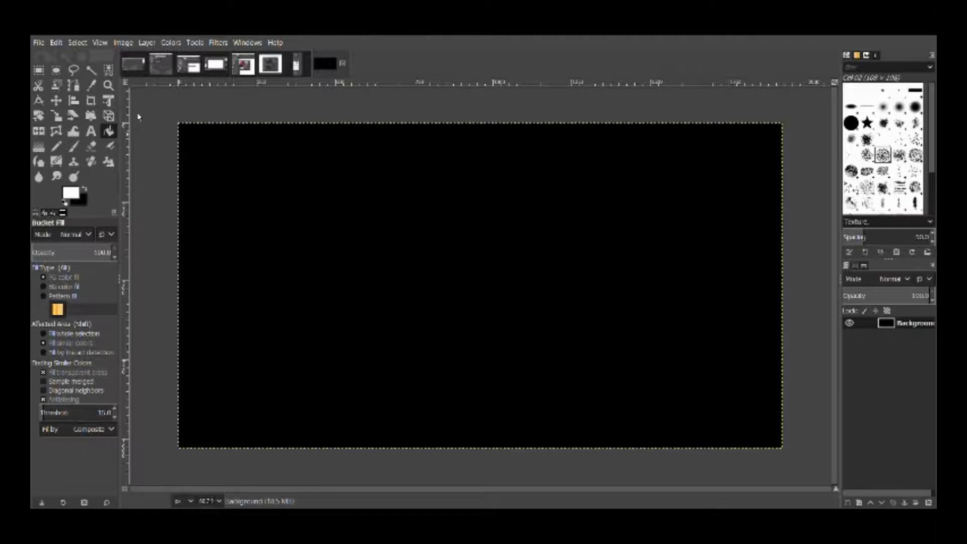
left_click(244, 64)
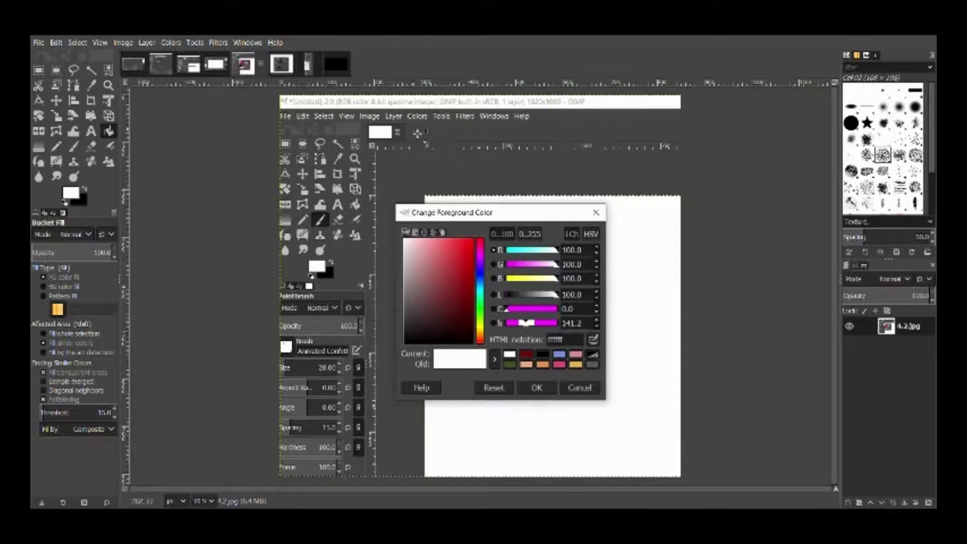
left_click(340, 69)
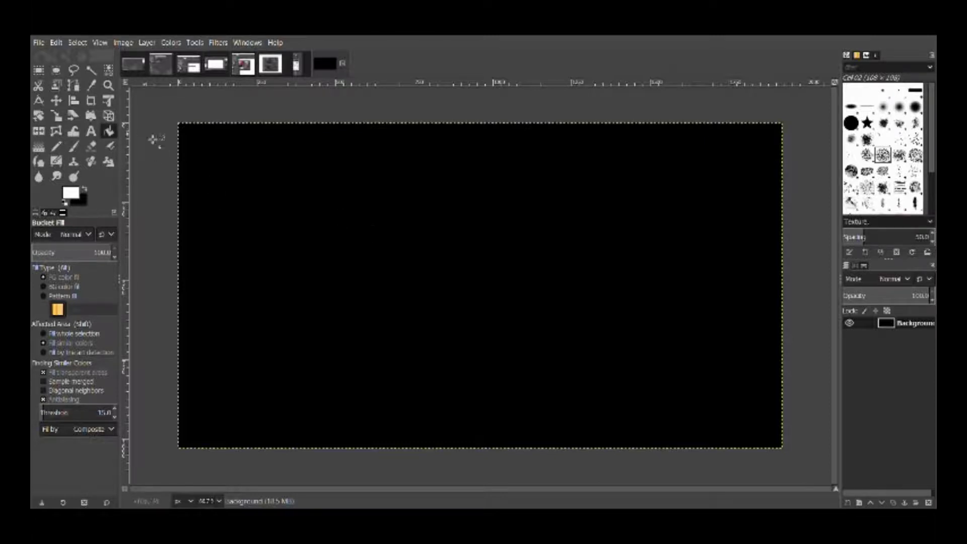
left_click(457, 233)
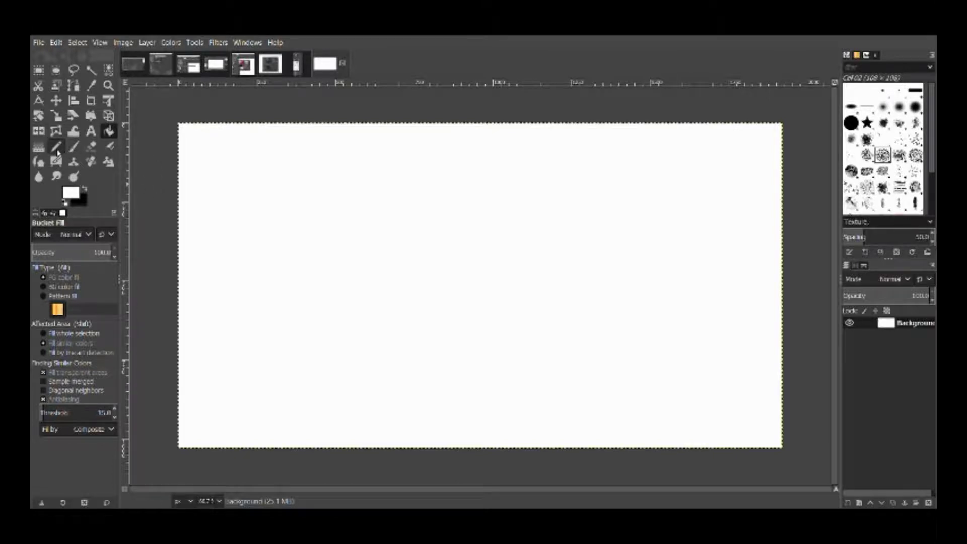
Choose the Paintbrush tool with a muted red foreground color and set its brush size to 147
left_click(58, 149)
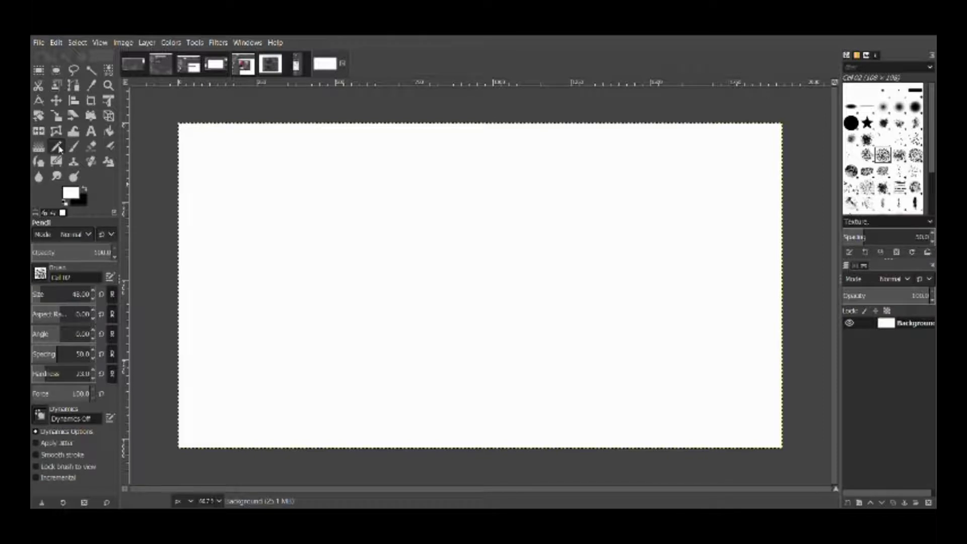
left_click(70, 149)
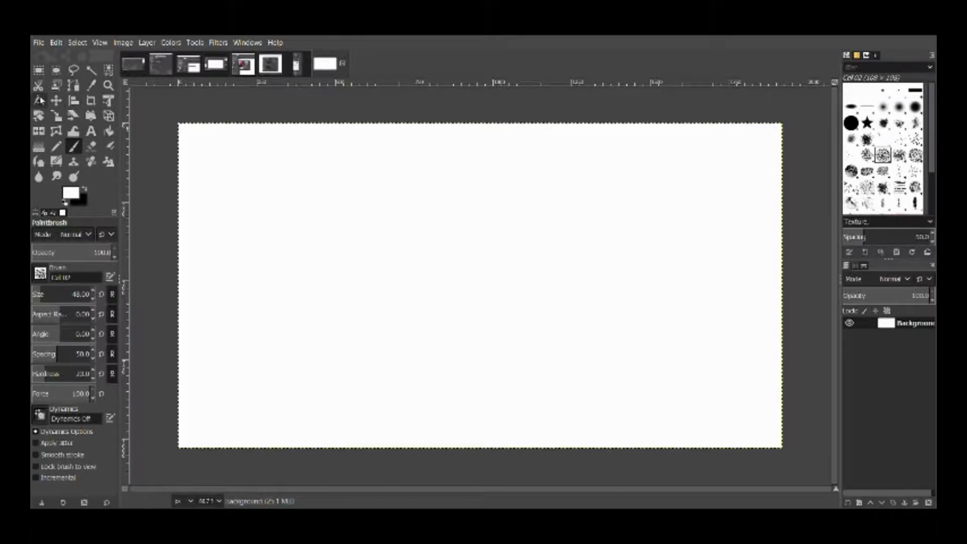
left_click(186, 64)
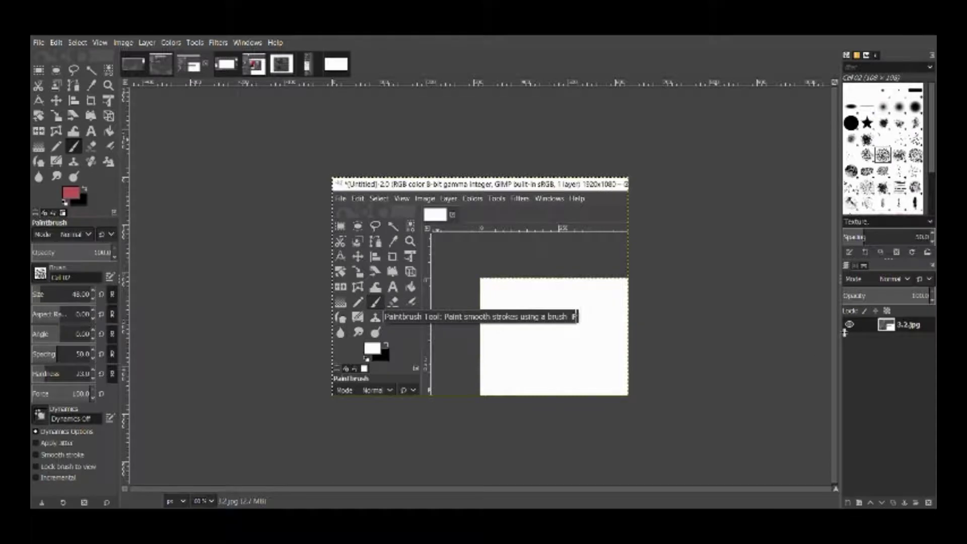
left_click(340, 64)
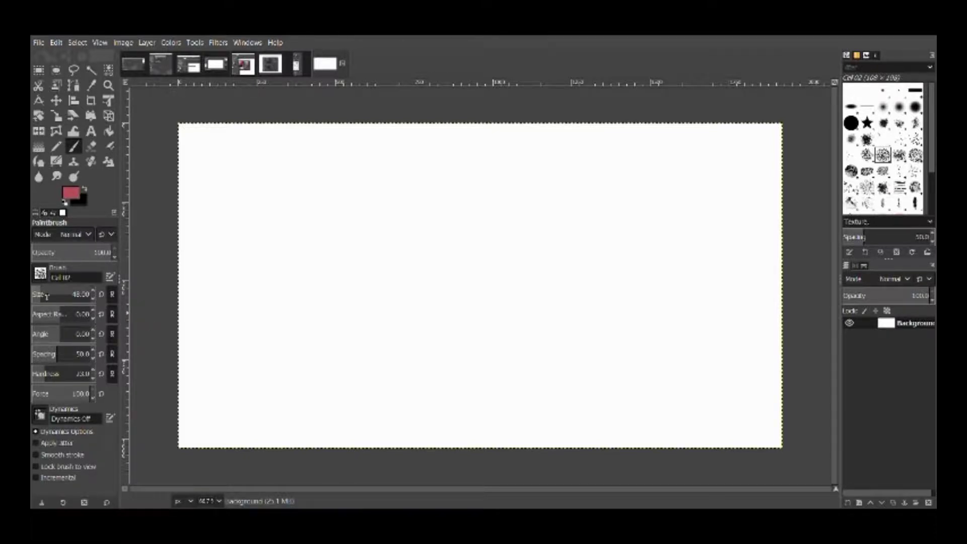
left_click_drag(46, 296, 54, 298)
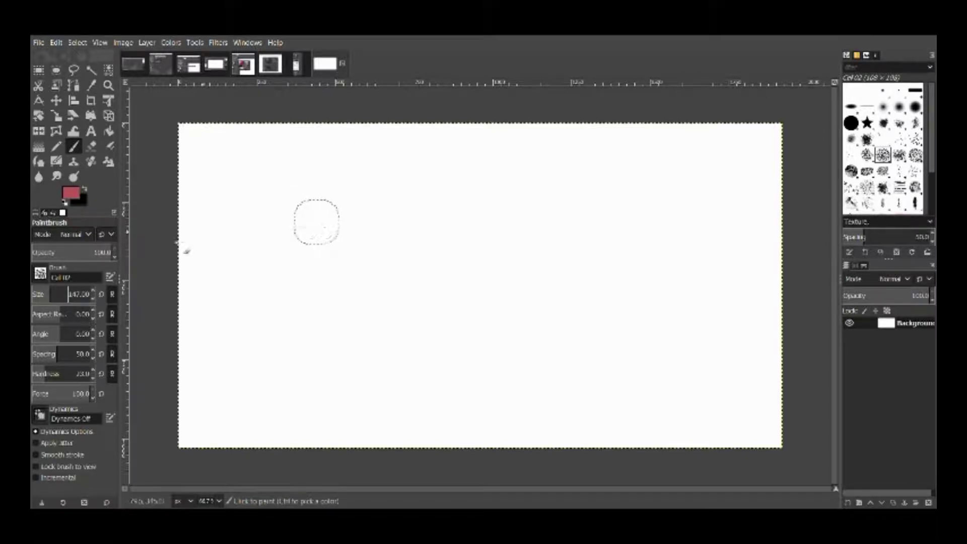
Paint four separate soft red strokes across the upper and middle area of the white canvas
left_click_drag(259, 254, 342, 196)
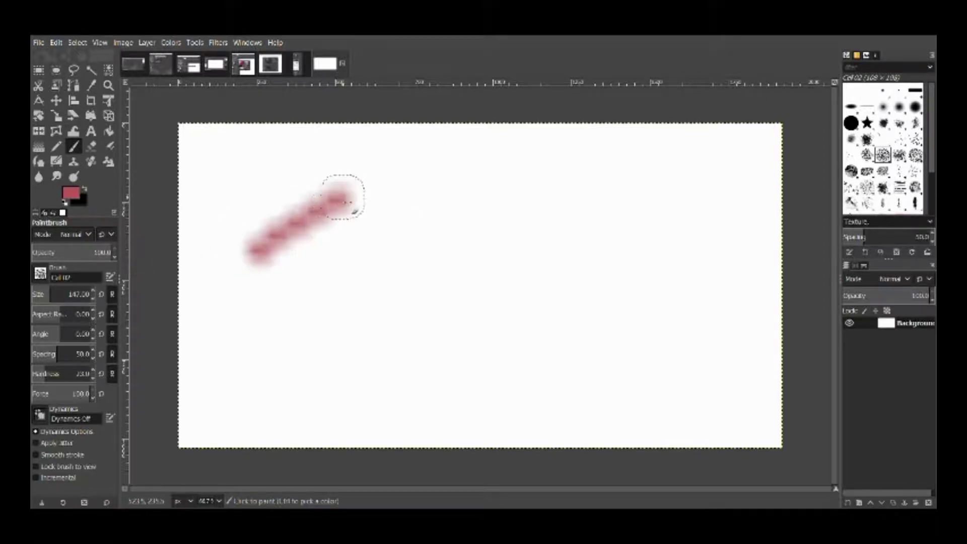
left_click_drag(363, 231, 496, 289)
left_click_drag(298, 312, 425, 315)
left_click_drag(471, 247, 556, 238)
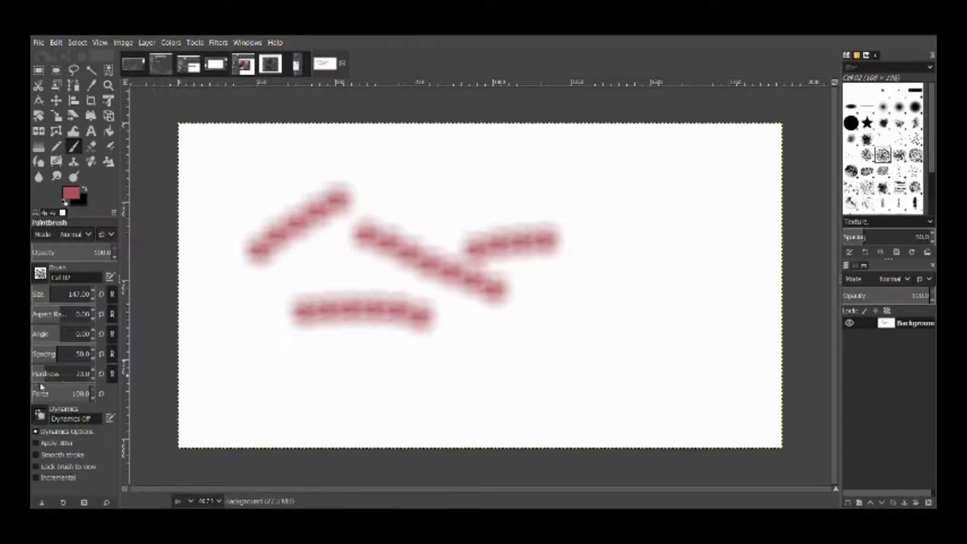
Set the Paintbrush hardness to 100
left_click(92, 371)
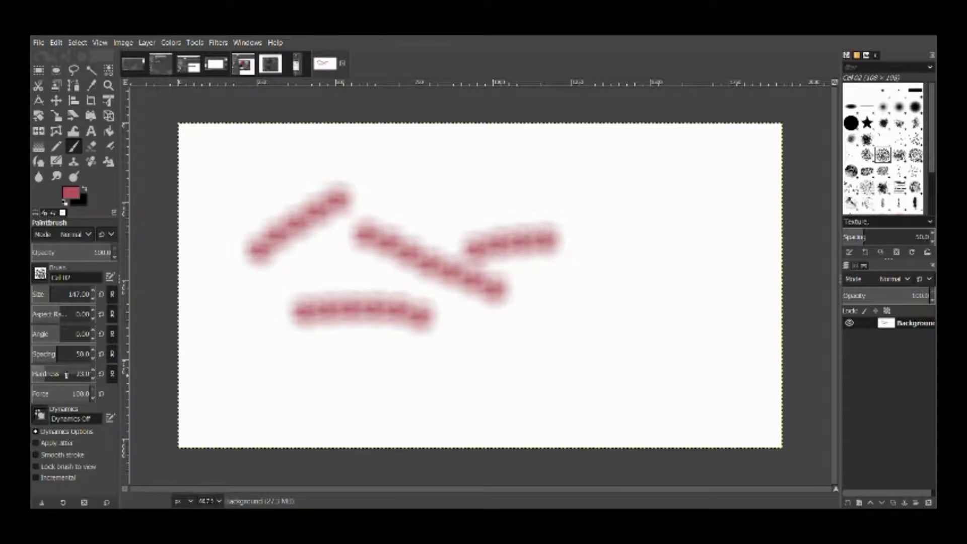
left_click(93, 371)
left_click(92, 371)
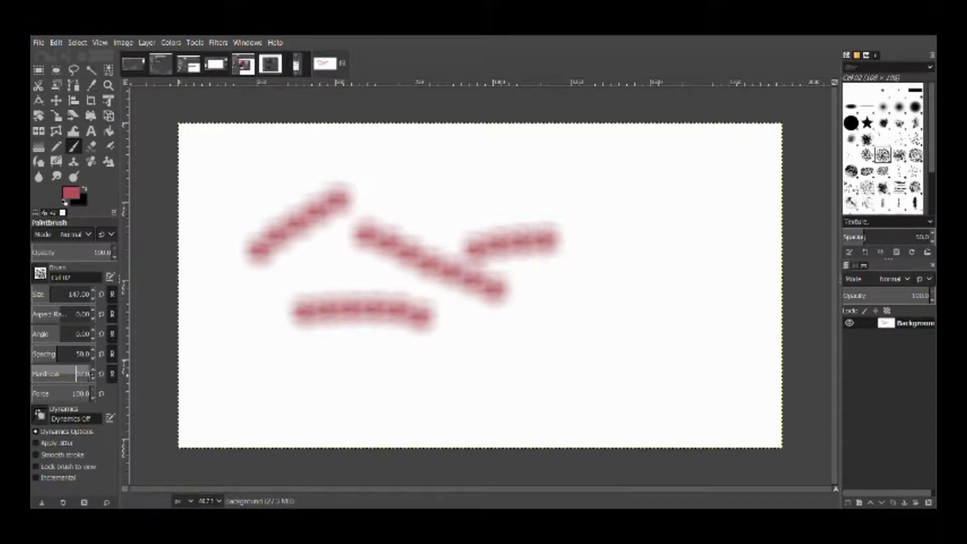
left_click_drag(76, 373, 93, 373)
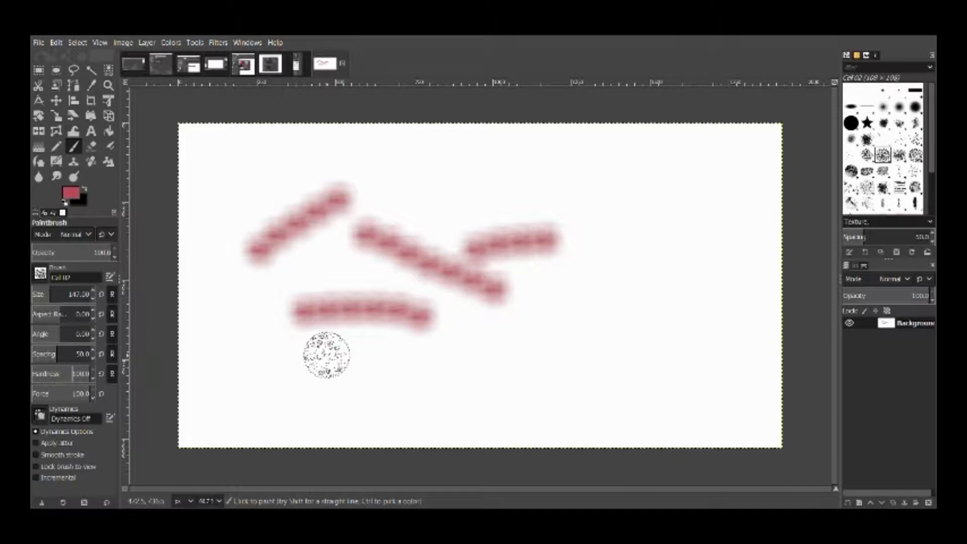
Stamp three red textured dabs in a row below the lowest soft stroke
left_click(327, 355)
left_click(380, 356)
left_click(431, 358)
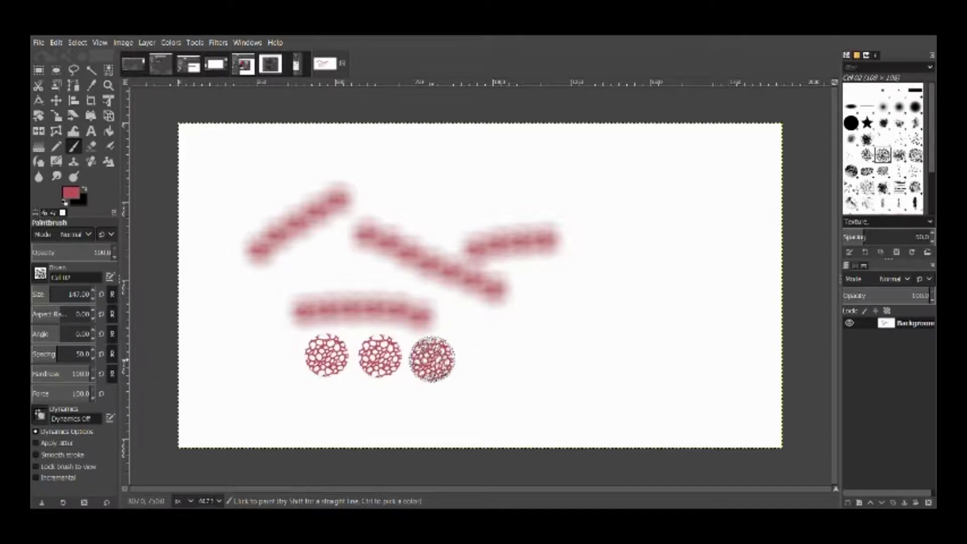
Stamp two more red textured dabs rising diagonally to the right of the row of three
left_click(522, 333)
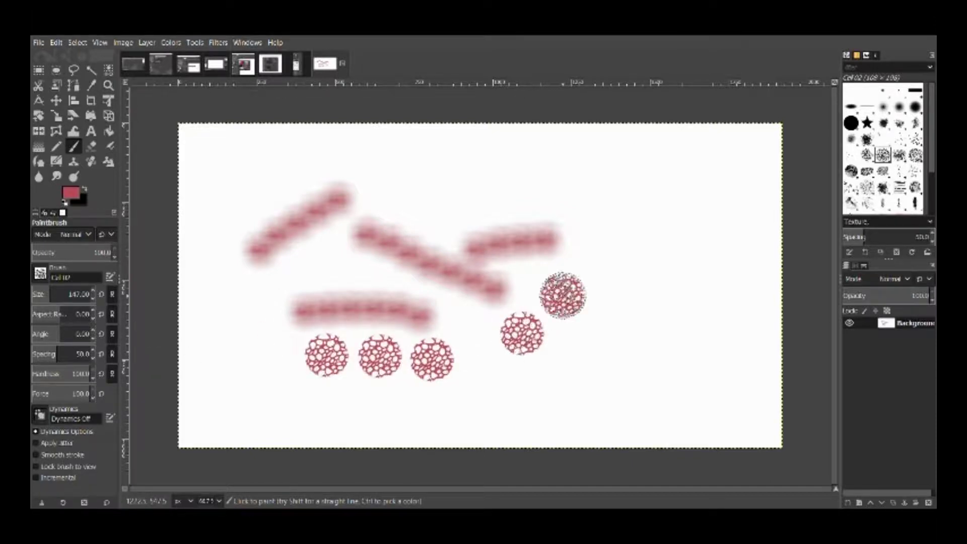
left_click(562, 295)
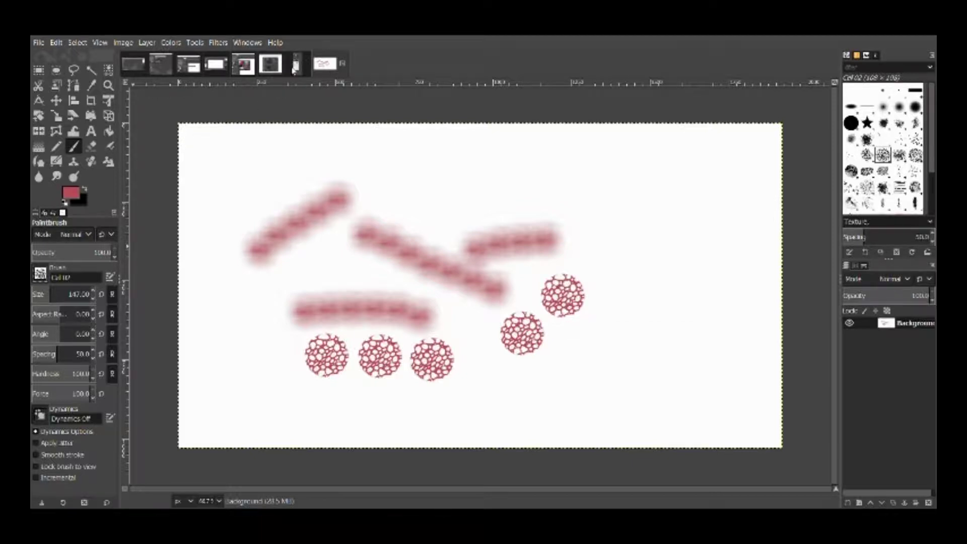
View the brush list in the 5.jpg image and set the Paintbrush size to 1
left_click(297, 67)
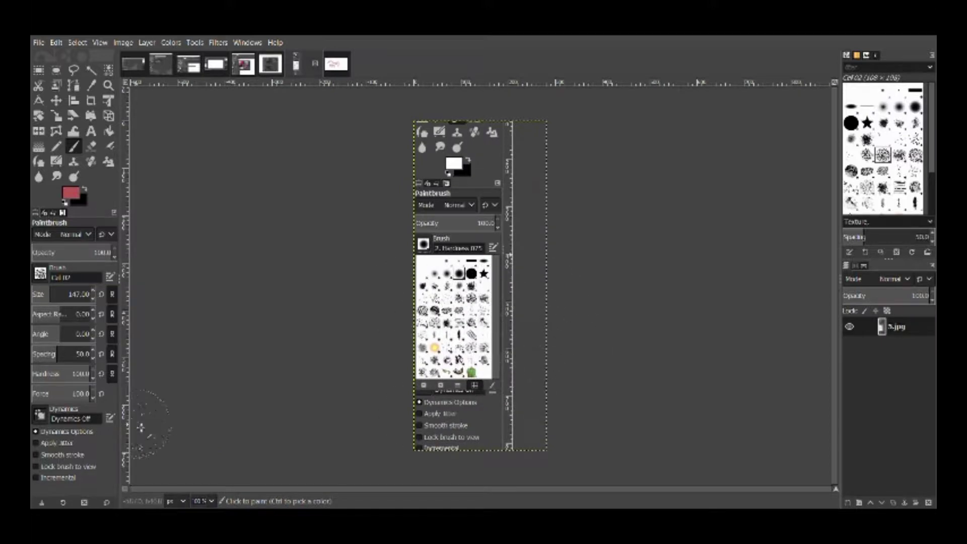
left_click(43, 302)
type("1")
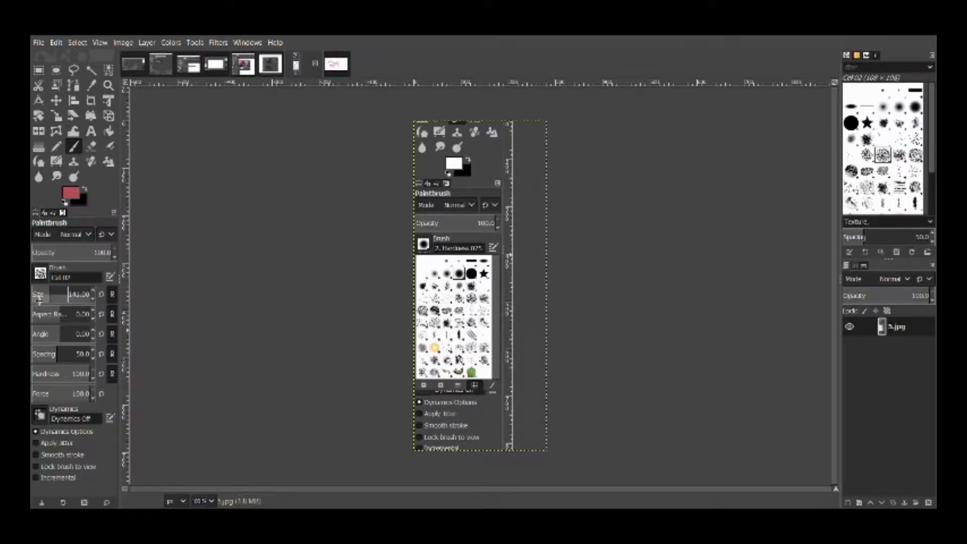
key("Return")
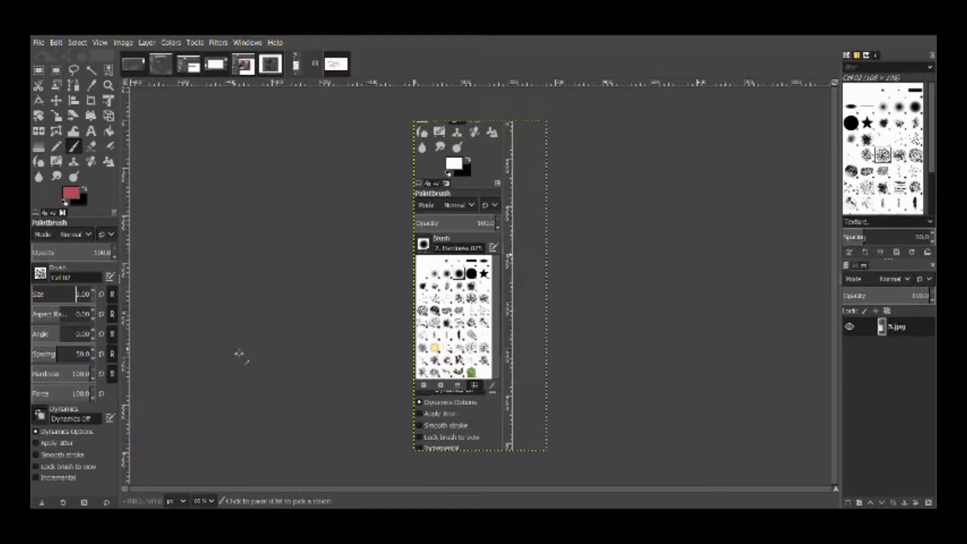
left_click(344, 65)
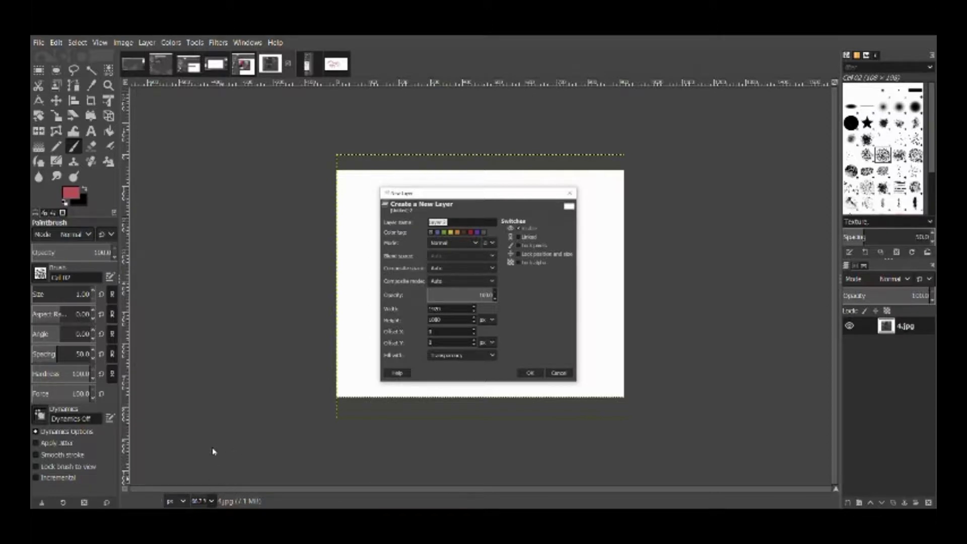
Examine the New Layer settings in the 4.jpg image at 100% zoom and return to the painted canvas
key("1")
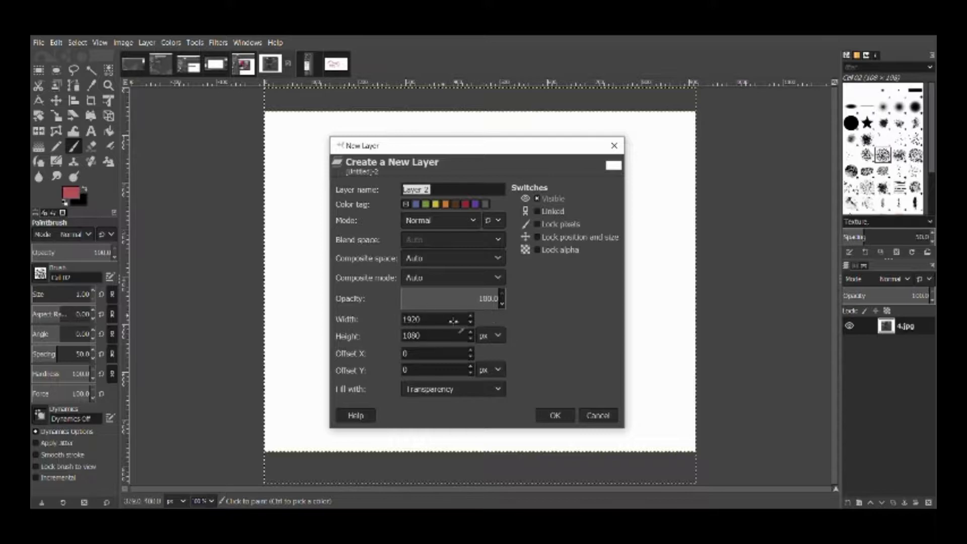
left_click(335, 65)
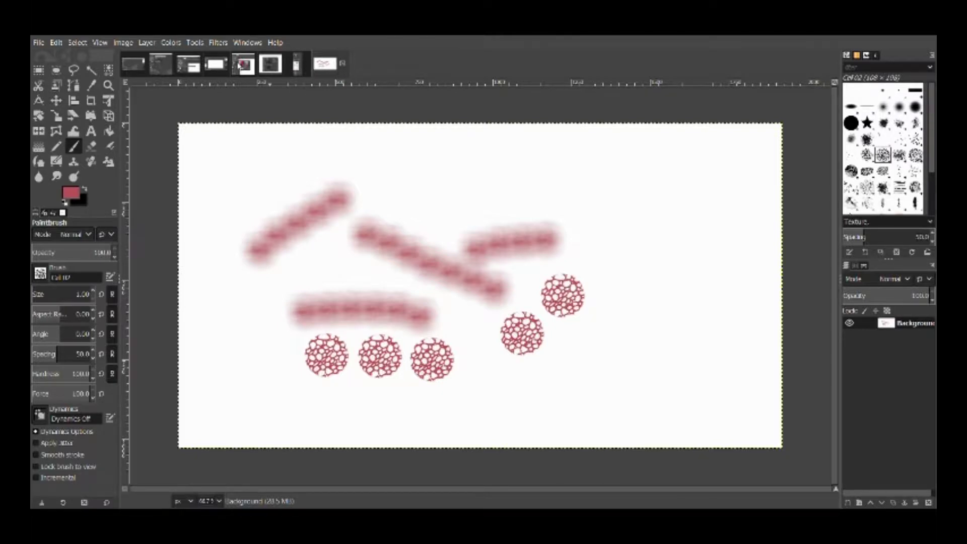
left_click(267, 68)
key("shift+ctrl+n")
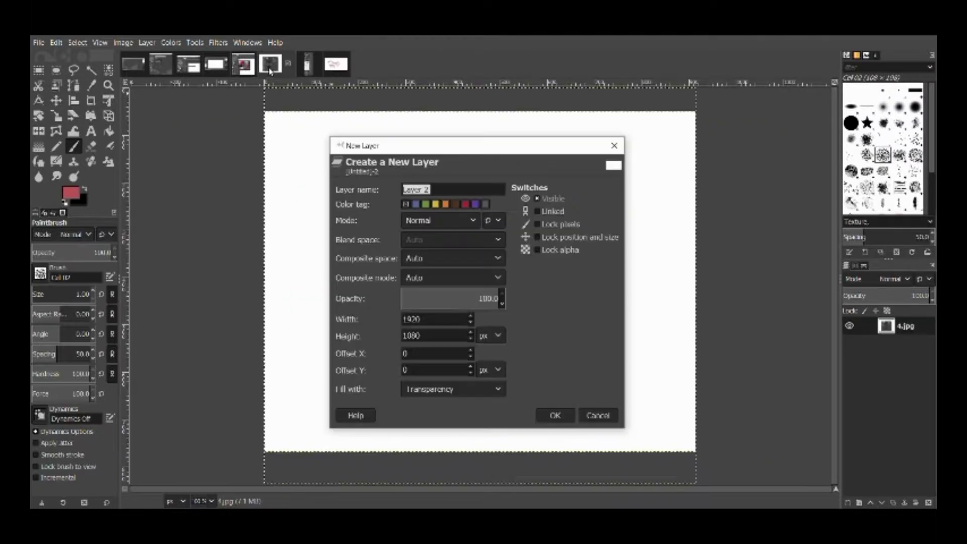
left_click(336, 64)
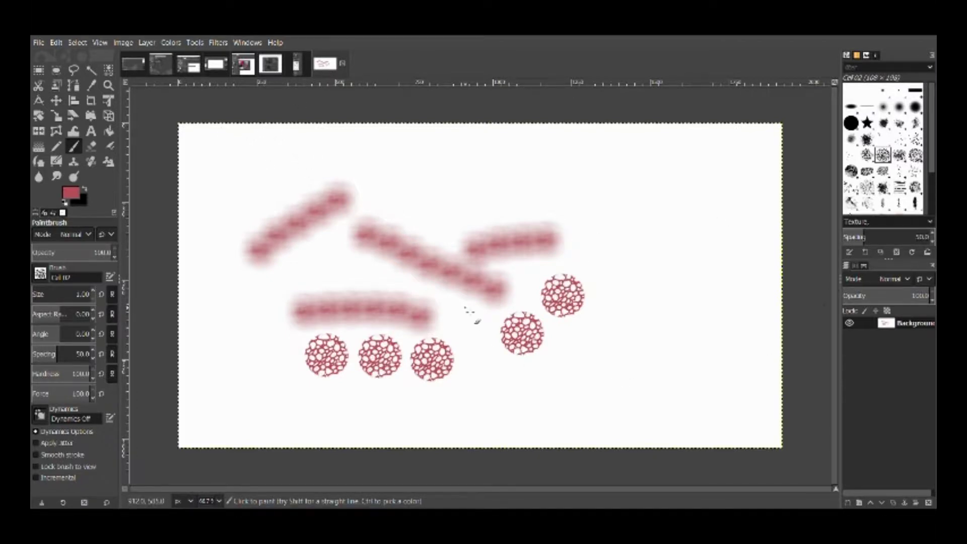
Add two new transparent layers above the Background layer of the painted image
left_click(145, 42)
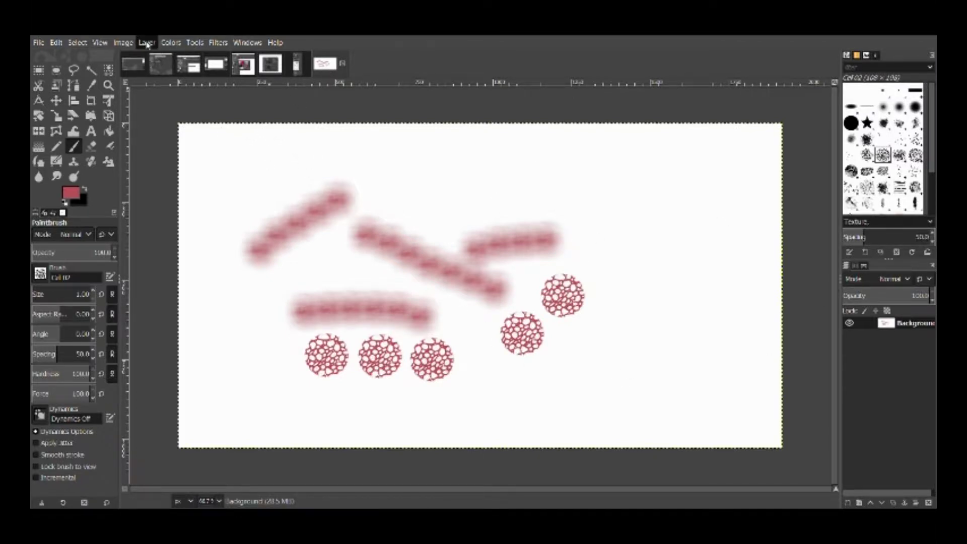
left_click(168, 66)
key("Return")
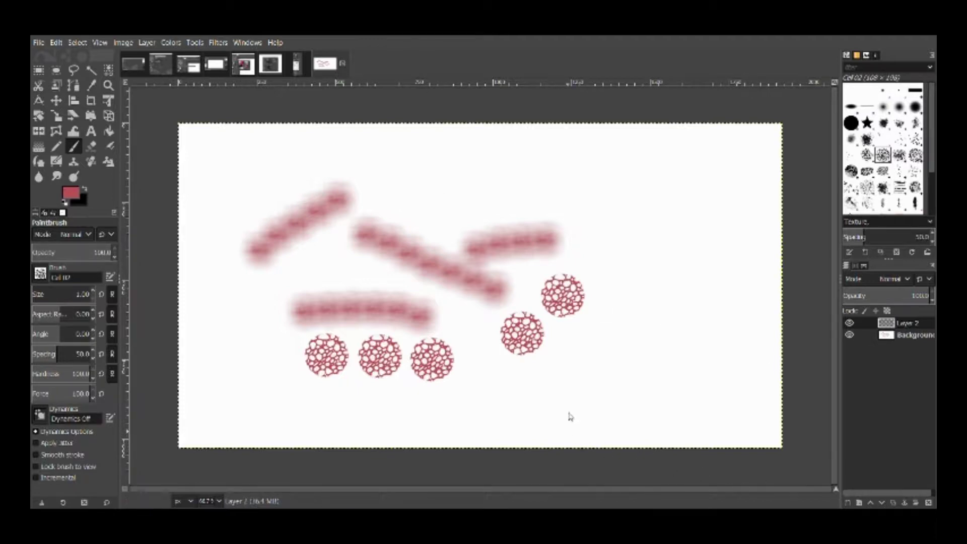
key("shift+ctrl+n")
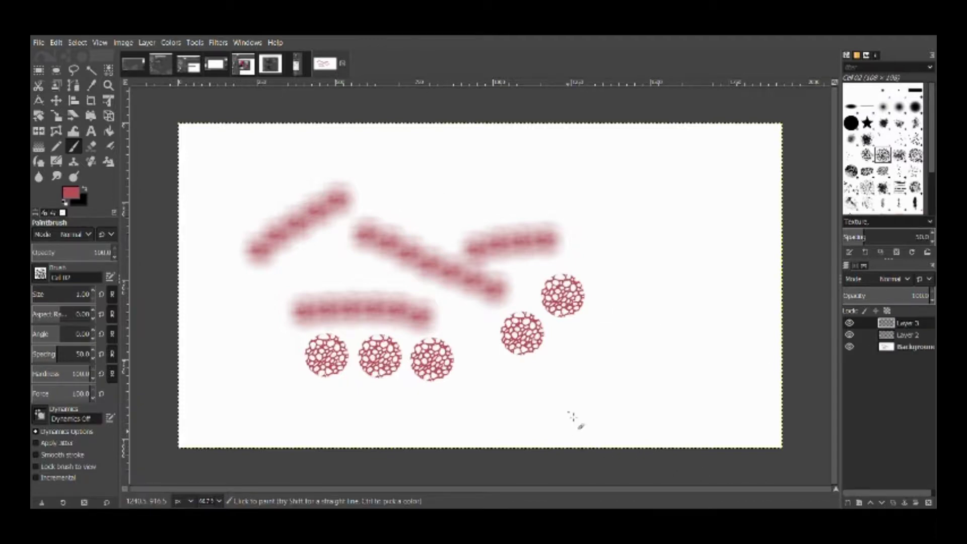
Select Layer 2, hide all three layers, and make them visible again
left_click(908, 335)
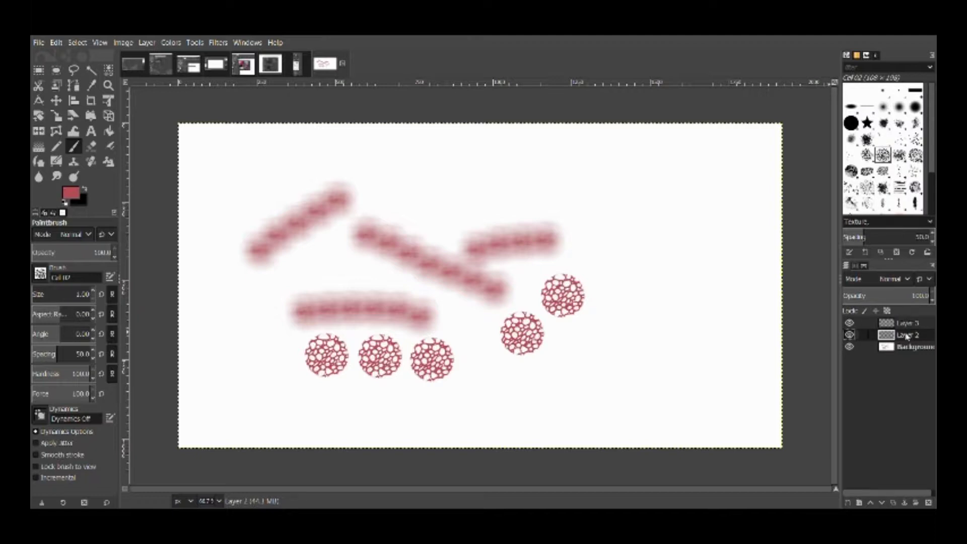
left_click(849, 336)
left_click(849, 325)
left_click(850, 347)
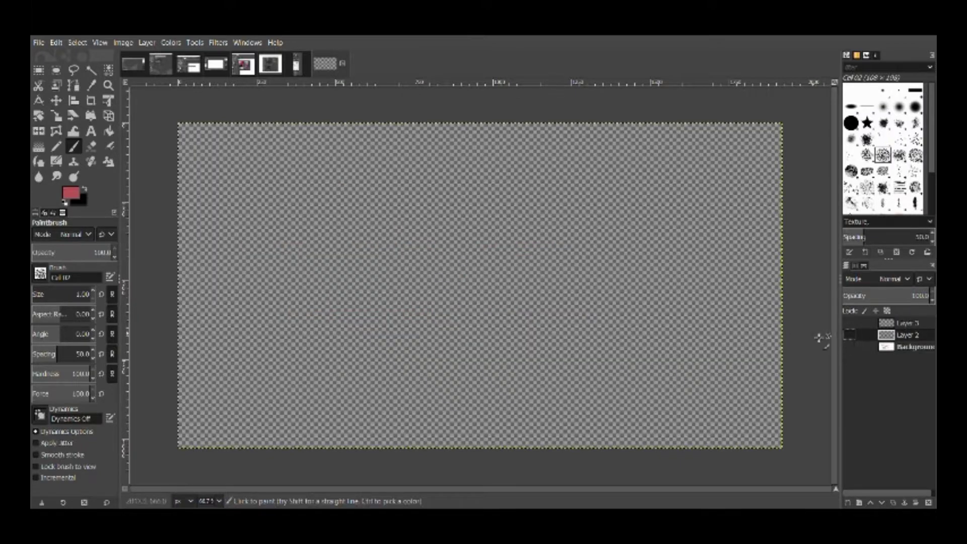
left_click(849, 346)
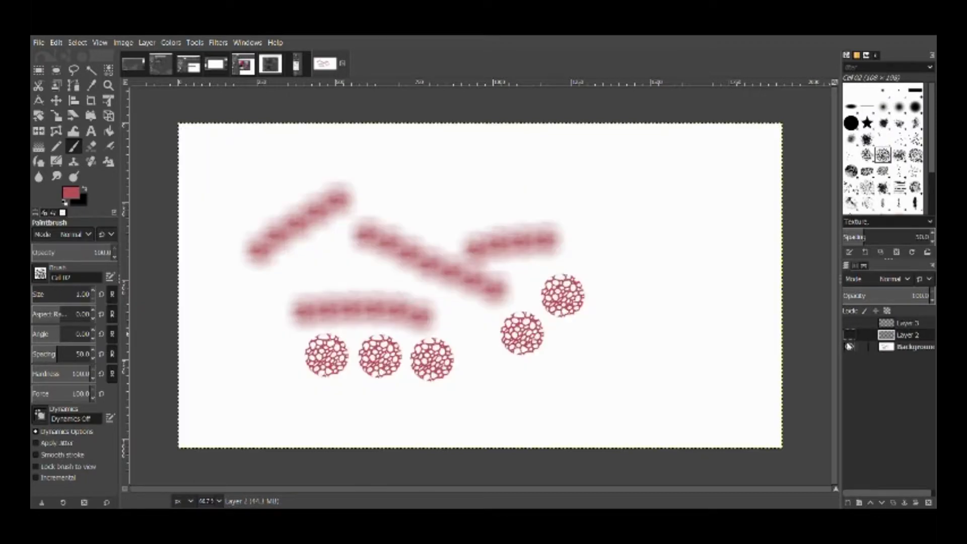
left_click(850, 336)
left_click(850, 323)
Set the Paintbrush size to 222 and stamp three dark blue textured dabs on Layer 2 over the upper red strokes
left_click(50, 300)
mouse_move(51, 301)
left_mouse_down()
mouse_move(78, 294)
mouse_move(57, 292)
left_mouse_up()
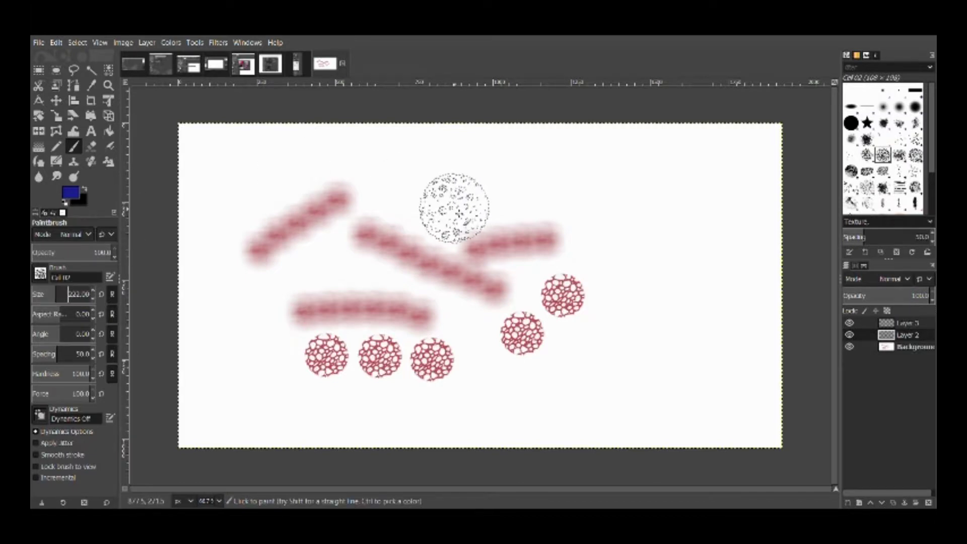
left_click(453, 208)
left_click(540, 215)
left_click(420, 251)
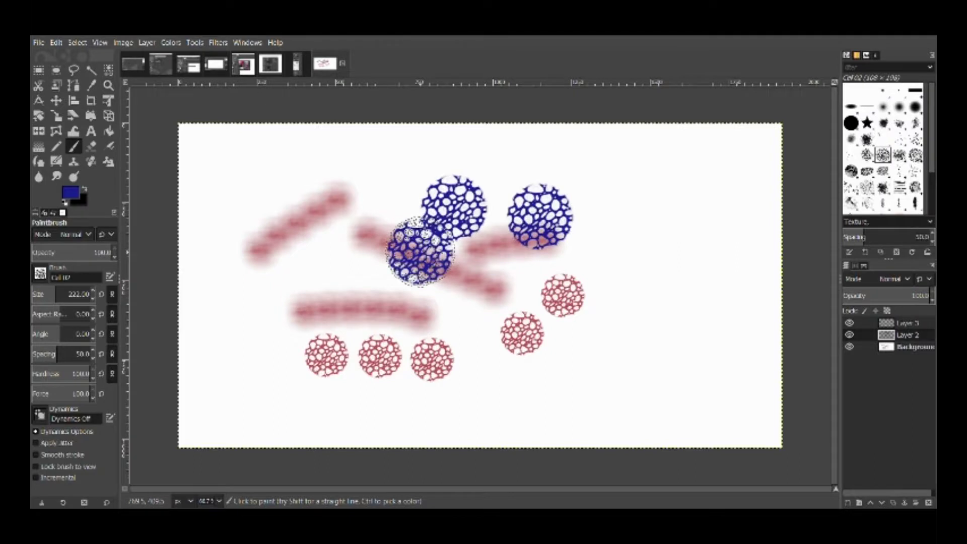
Select Layer 3 and toggle Layer 2's visibility, leaving Layer 2 hidden
left_click(901, 328)
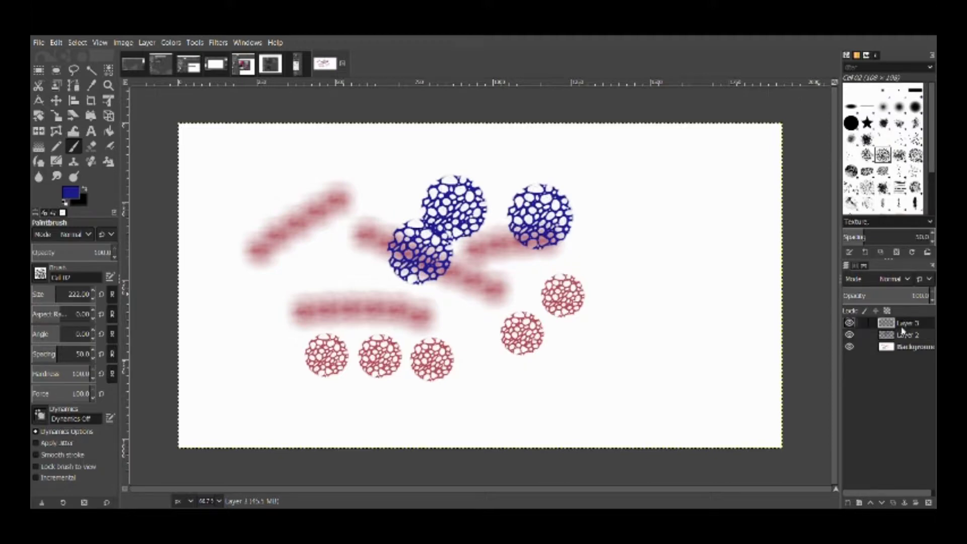
left_click(849, 336)
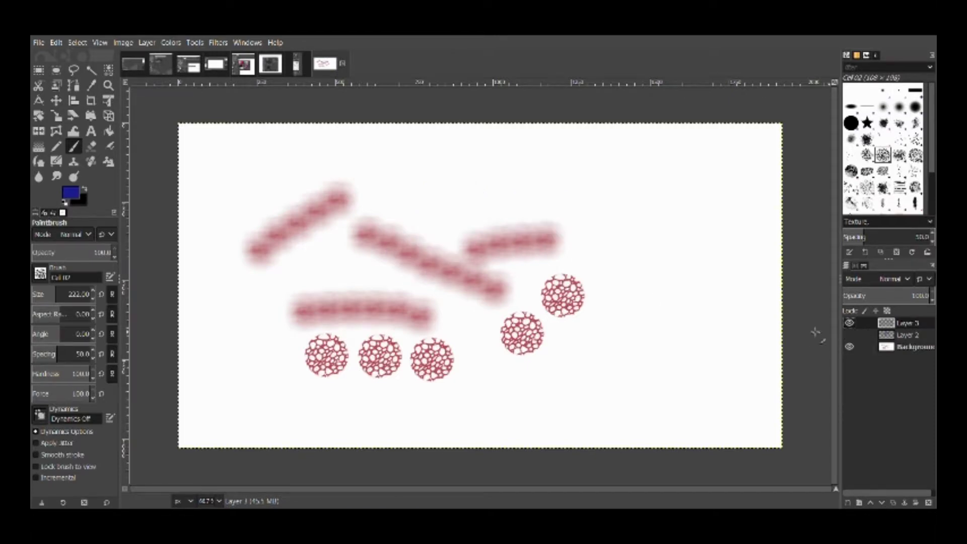
left_click(853, 337)
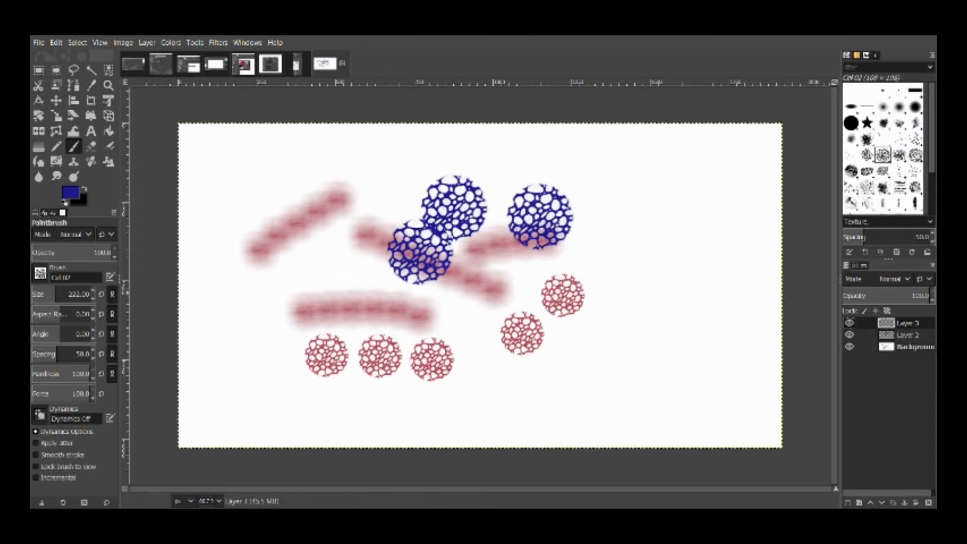
left_click(849, 337)
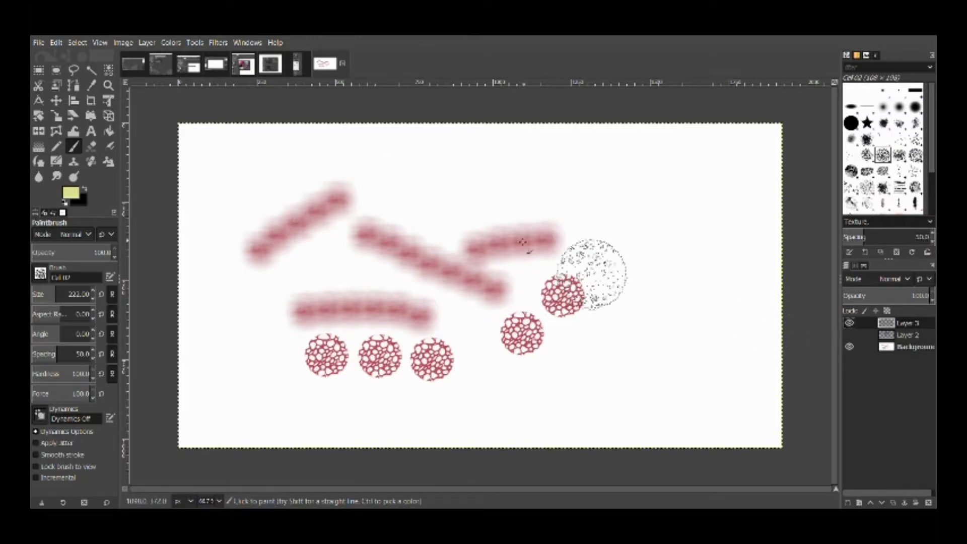
Stamp five pale yellow textured dabs on Layer 3 across the upper middle and right part of the canvas
left_click(506, 229)
left_click(606, 160)
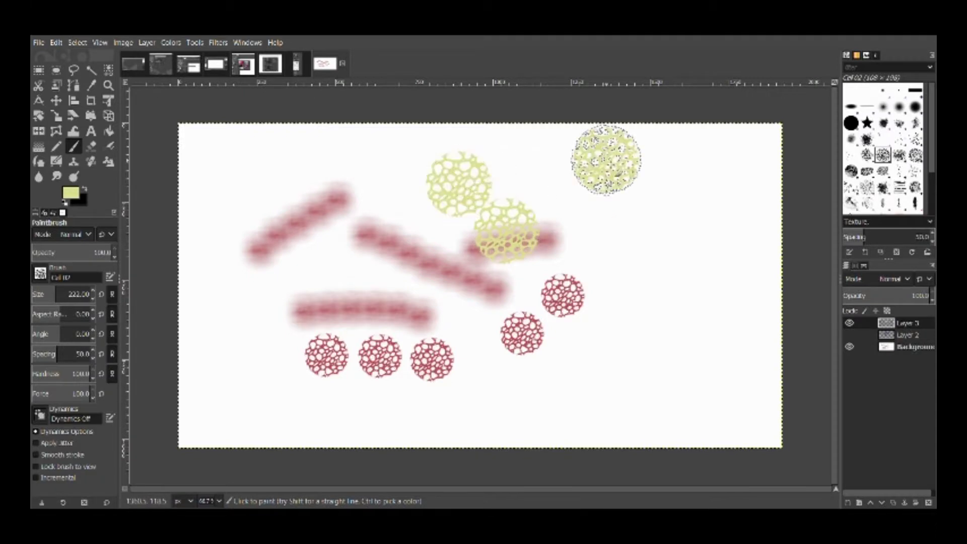
left_click(705, 231)
left_click(674, 276)
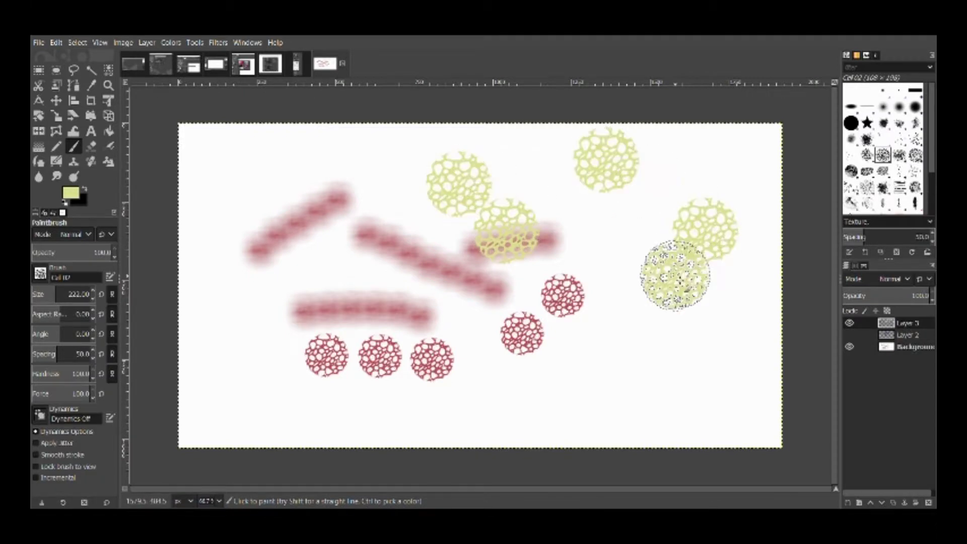
Show Layer 2 again and move Layer 3 below it in the layer stack
left_click(849, 335)
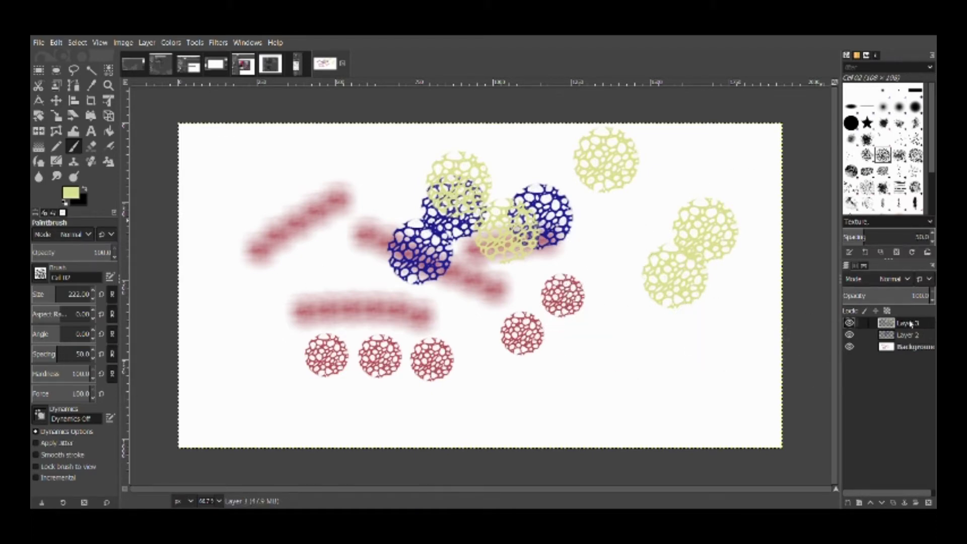
left_click_drag(910, 325, 910, 341)
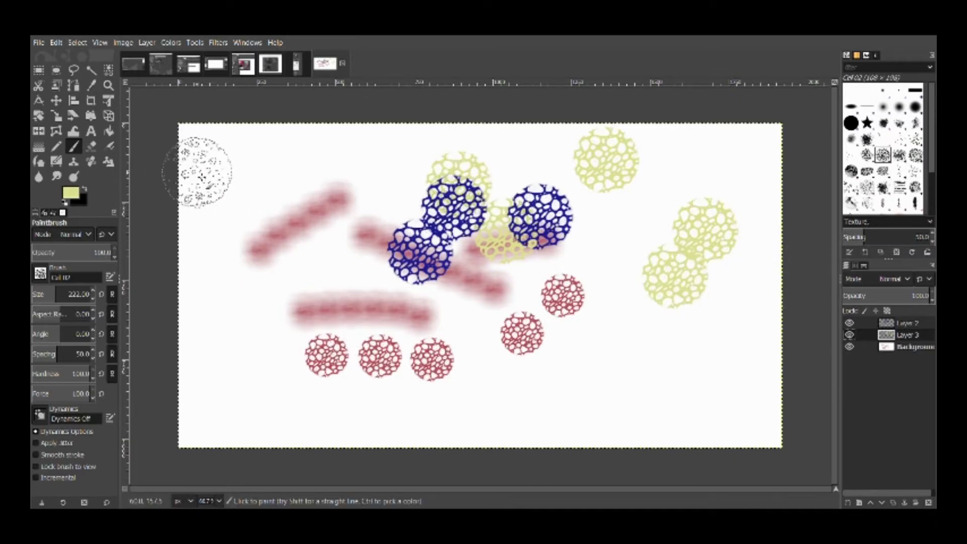
With Layer 3's opacity at 100, stamp two more pale yellow dabs, near the canvas's left edge and beside the row of red dabs
left_click(886, 301)
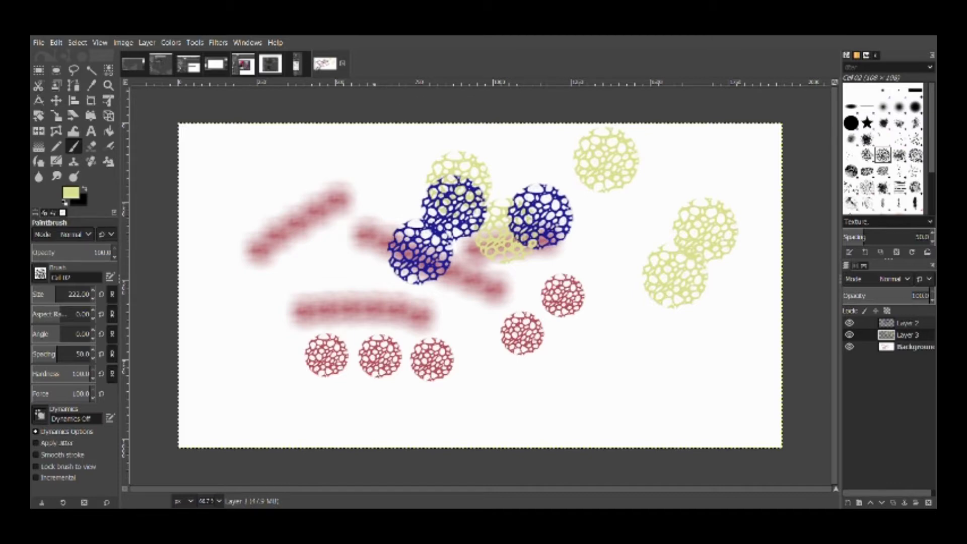
left_click(256, 299)
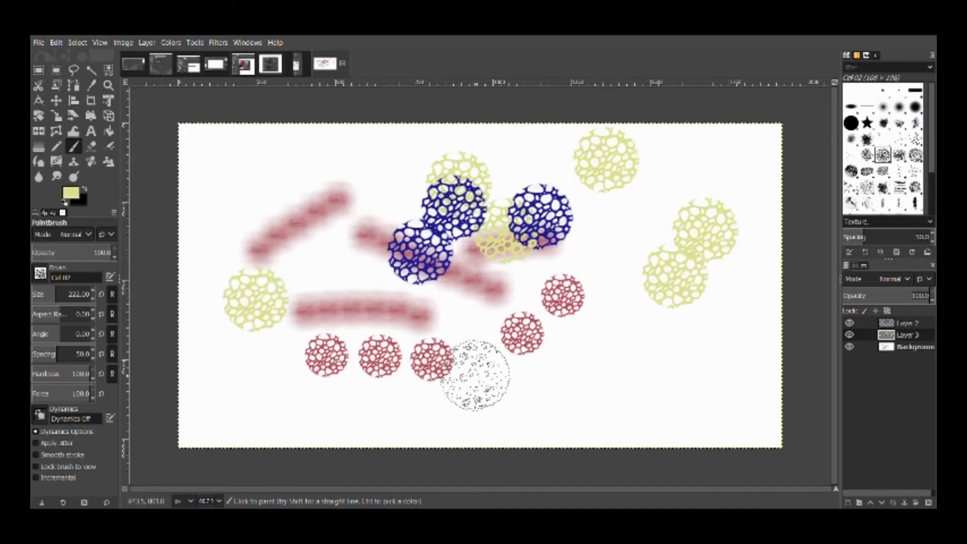
left_click(475, 376)
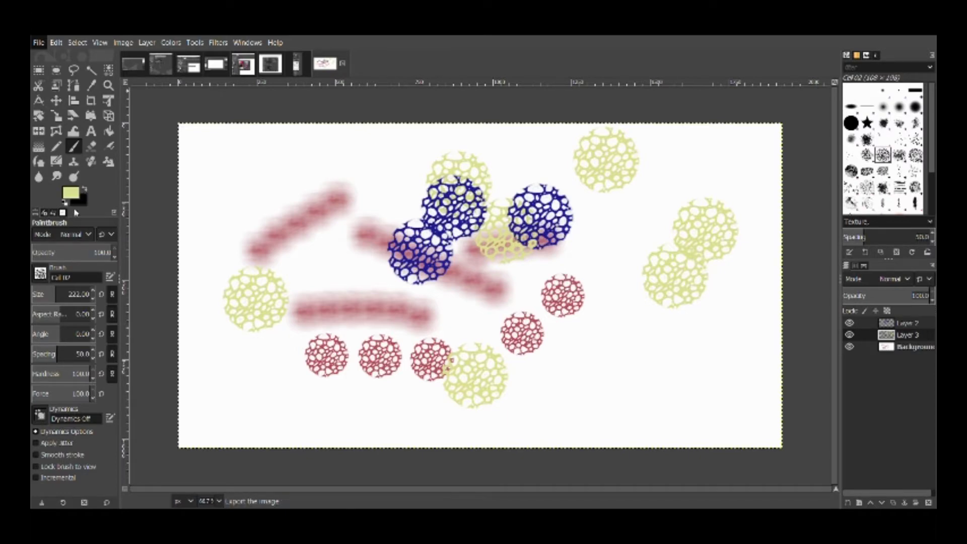
key("Escape")
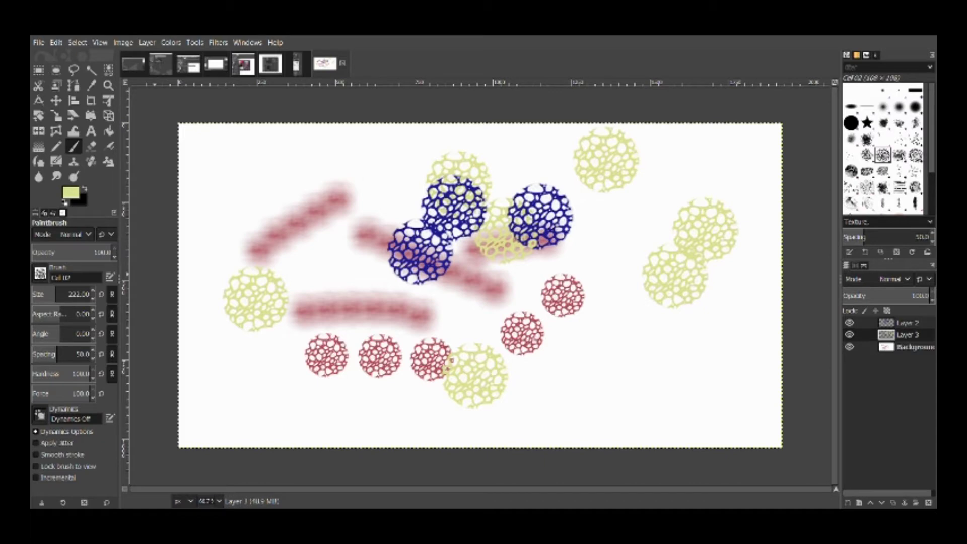
left_click(38, 42)
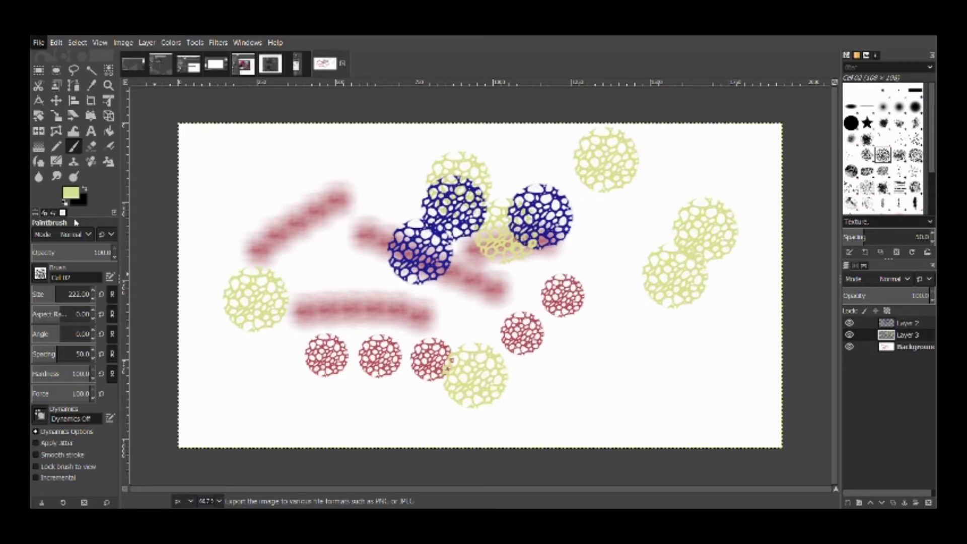
key("Escape")
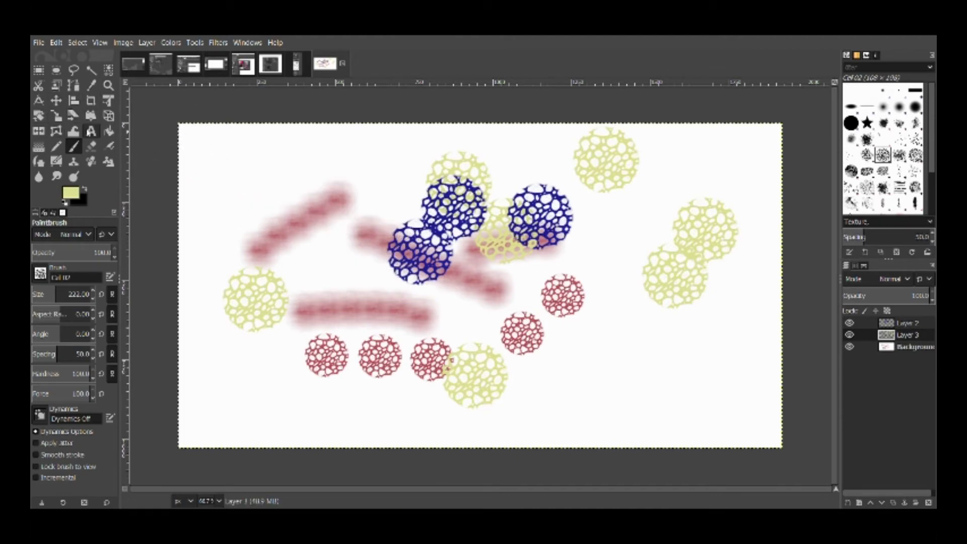
Activate the Text tool to show its options, and switch to the Pencil tool
left_click(91, 131)
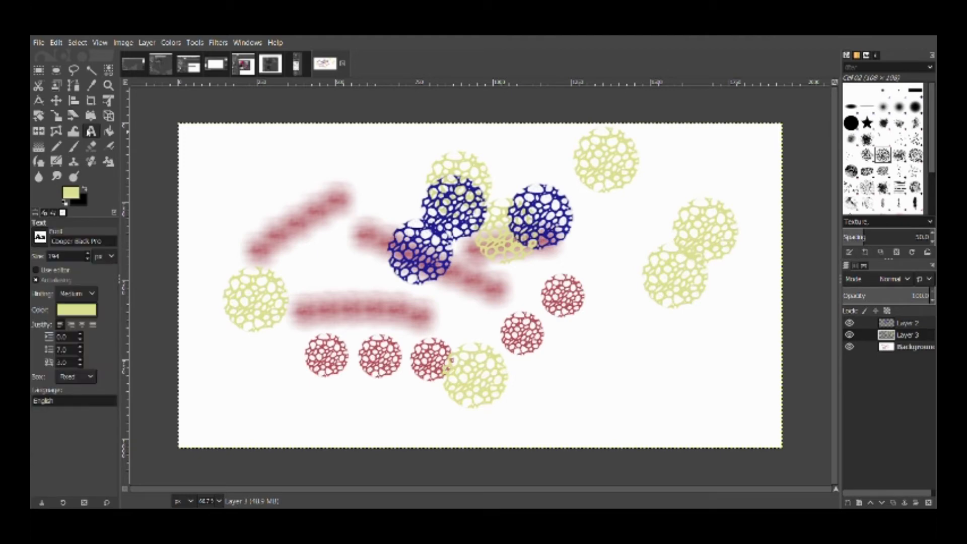
left_click(55, 146)
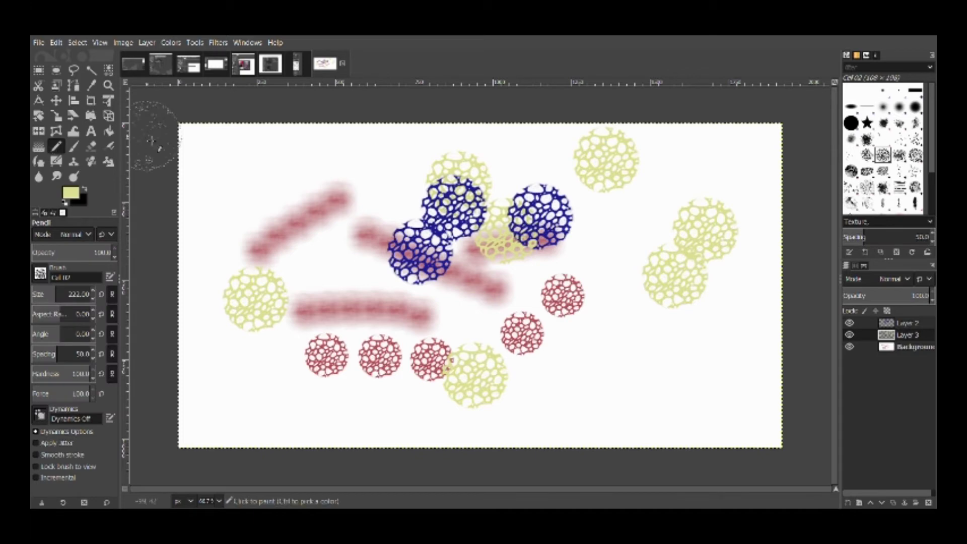